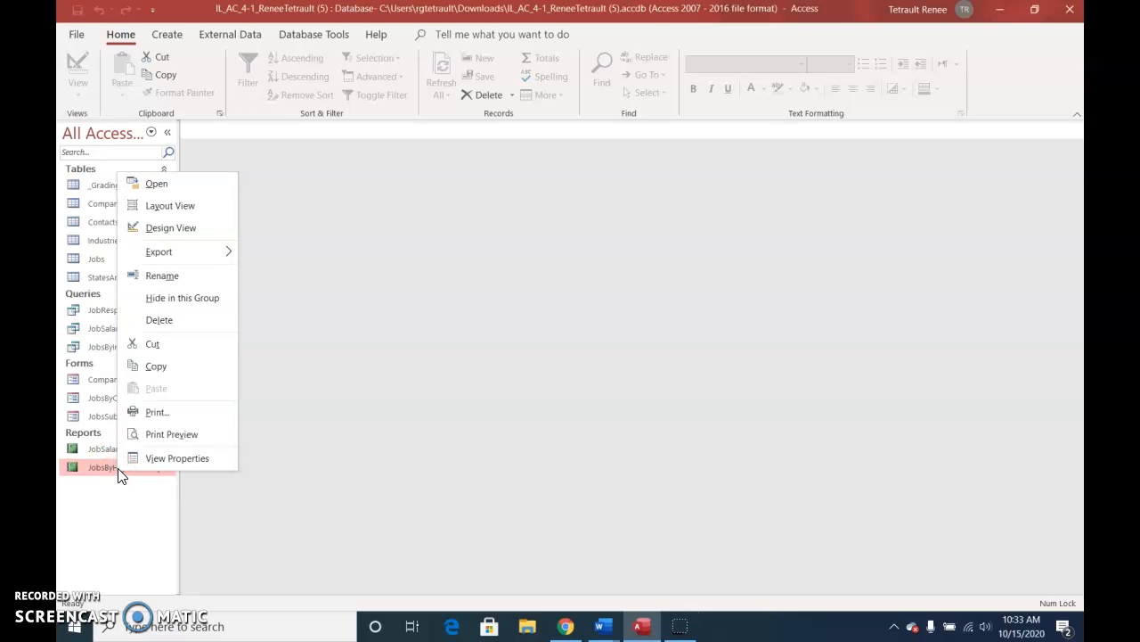
# Open the JobsByHighestSalary report in Design View and bring up the conditional formatting rules for the StartingSalary text box.
pyautogui.click(203, 227)
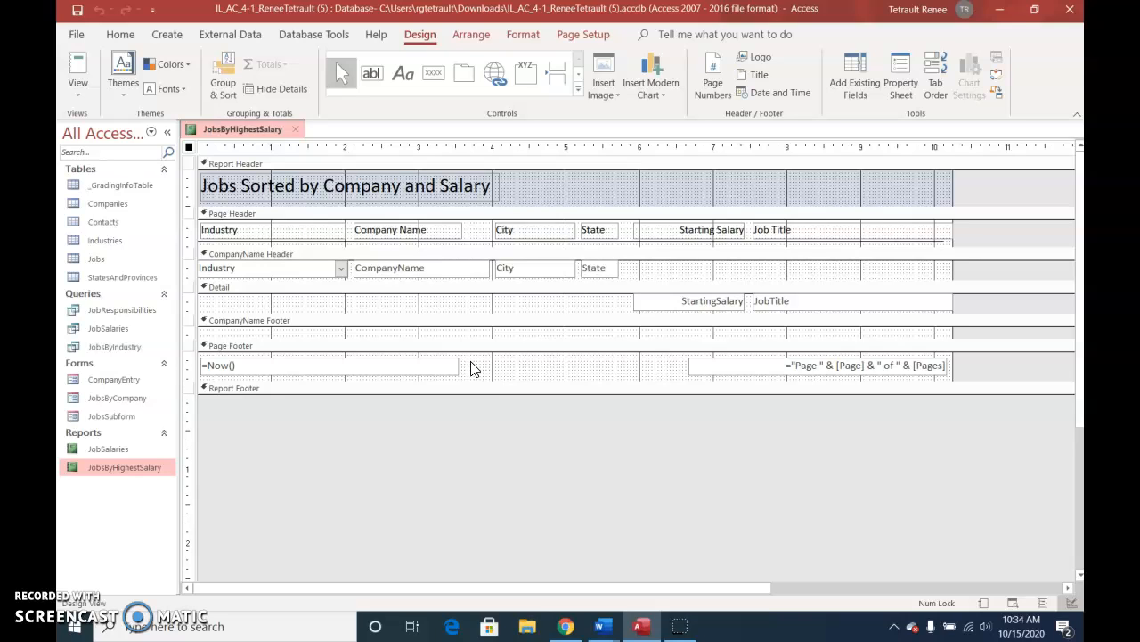
pyautogui.click(702, 307)
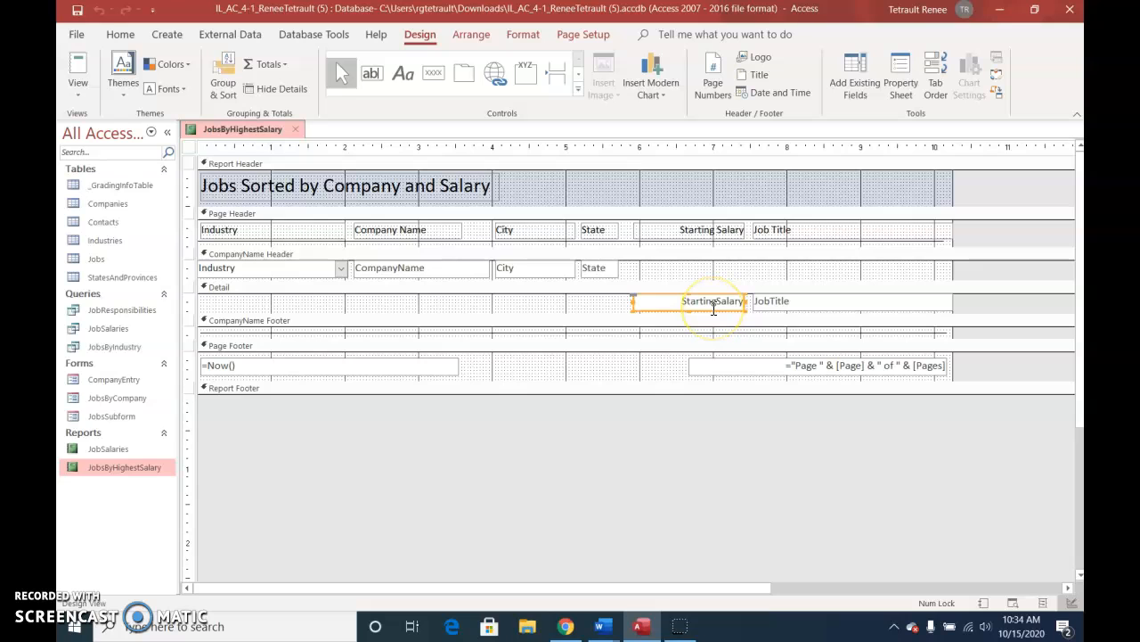
pyautogui.click(524, 35)
pyautogui.click(681, 85)
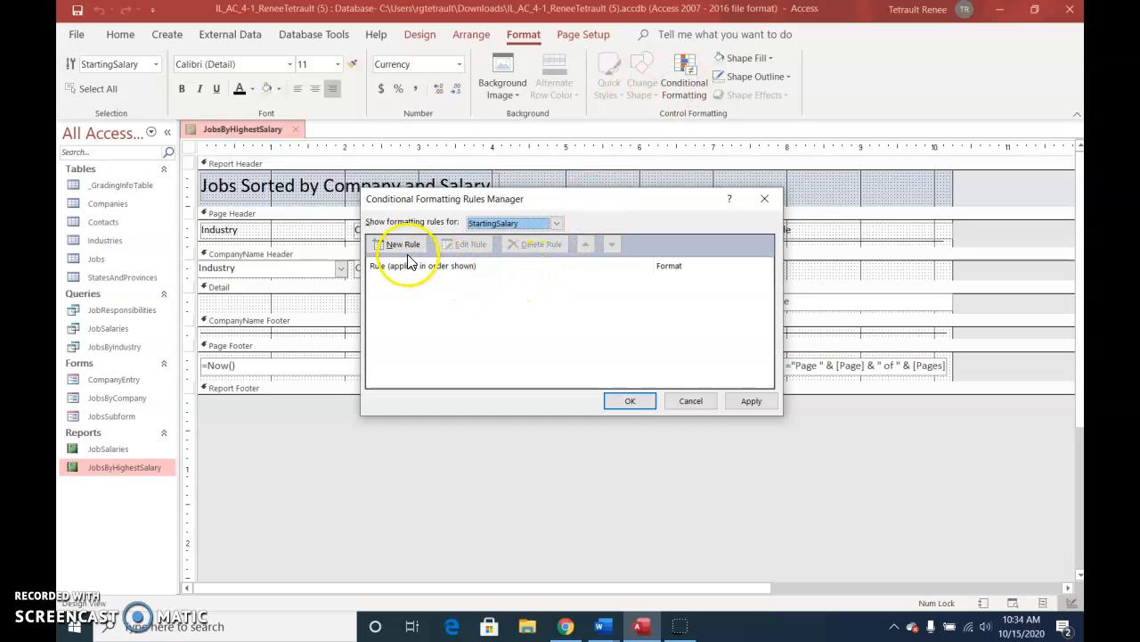
# Add a conditional formatting rule that gives StartingSalary values between 0 and 49999 a yellow background.
pyautogui.click(403, 245)
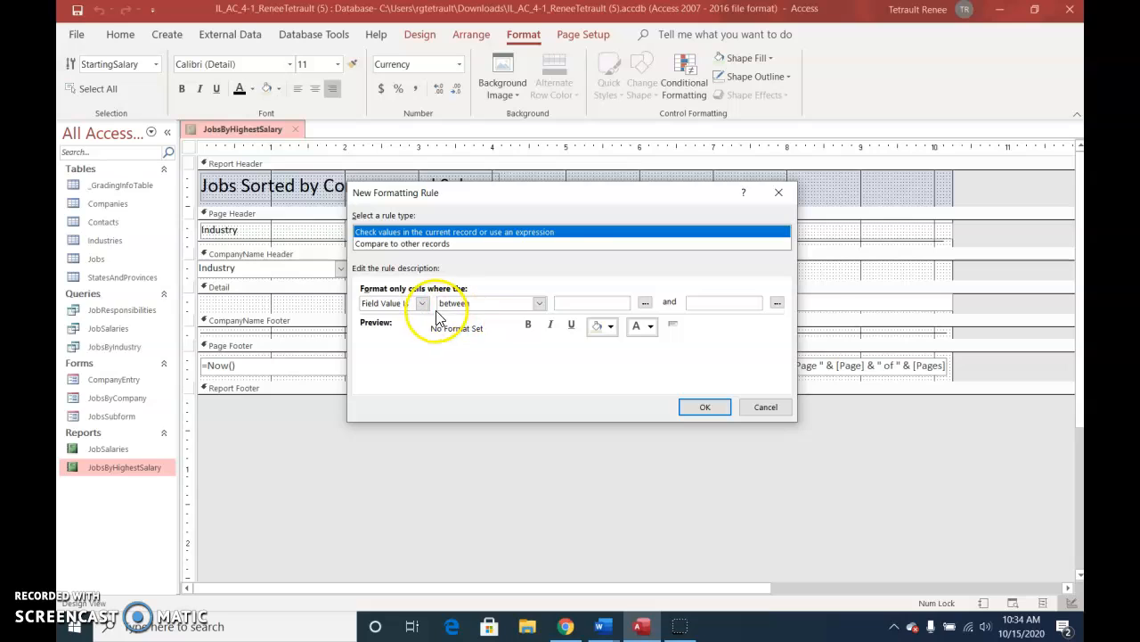
pyautogui.click(580, 304)
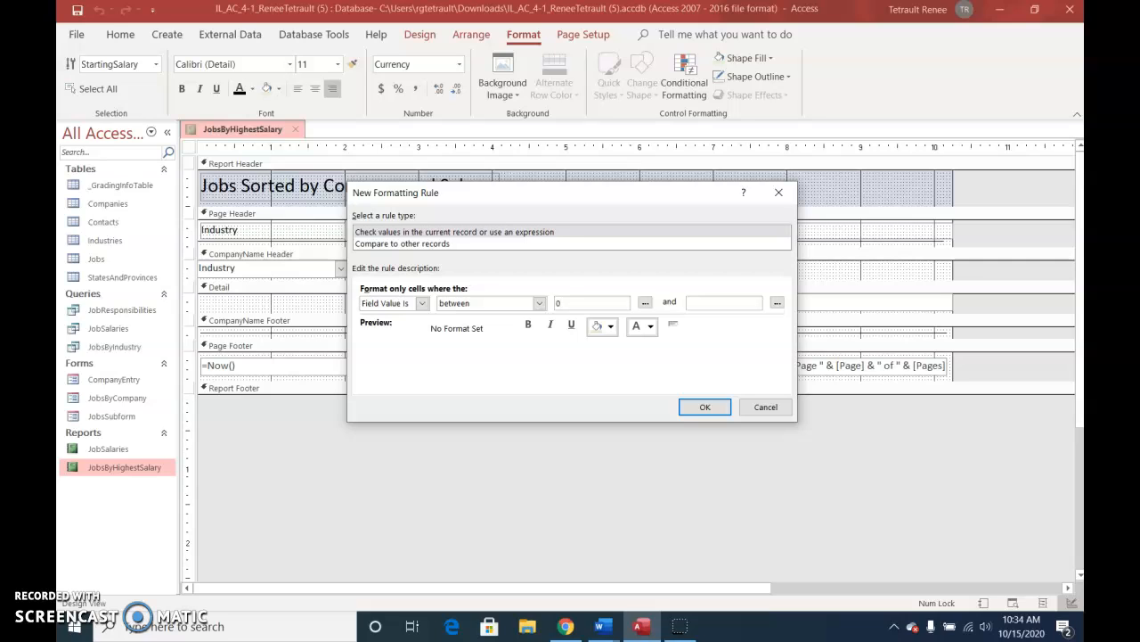
pyautogui.click(709, 305)
pyautogui.click(611, 331)
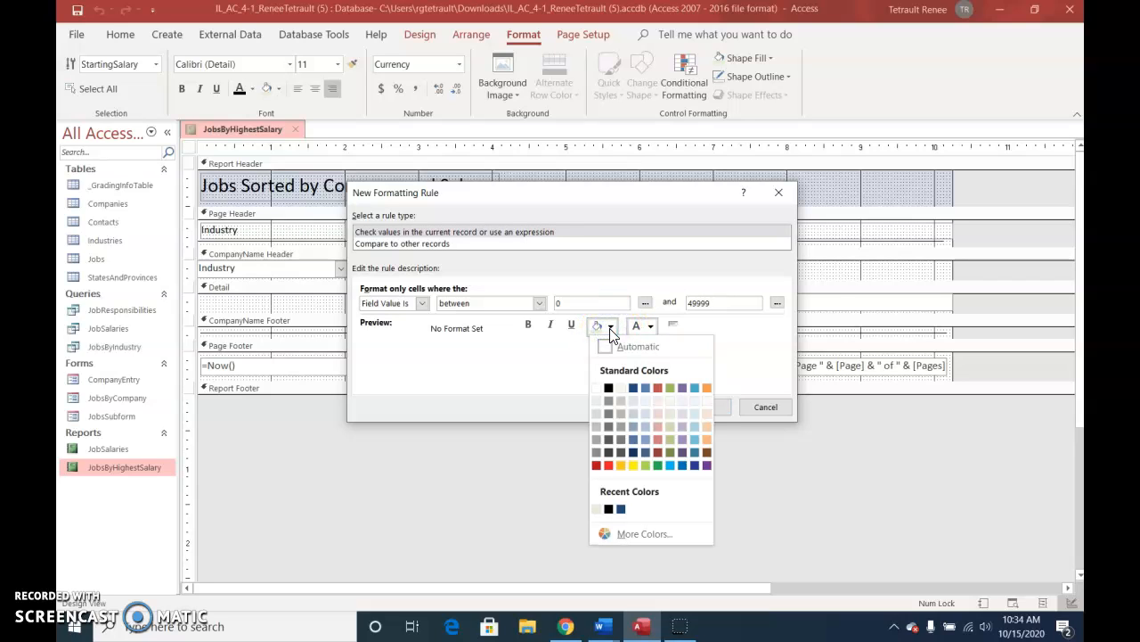
pyautogui.click(633, 465)
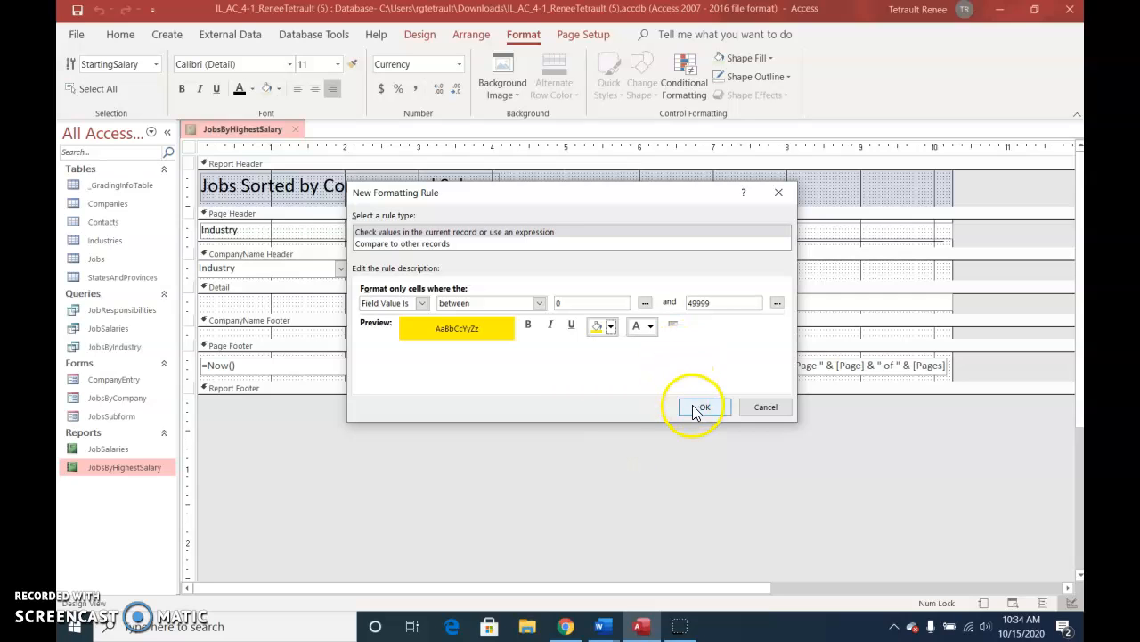
pyautogui.click(698, 409)
# Add a second rule that gives StartingSalary values between 50000 and 69999 a light green background.
pyautogui.click(413, 251)
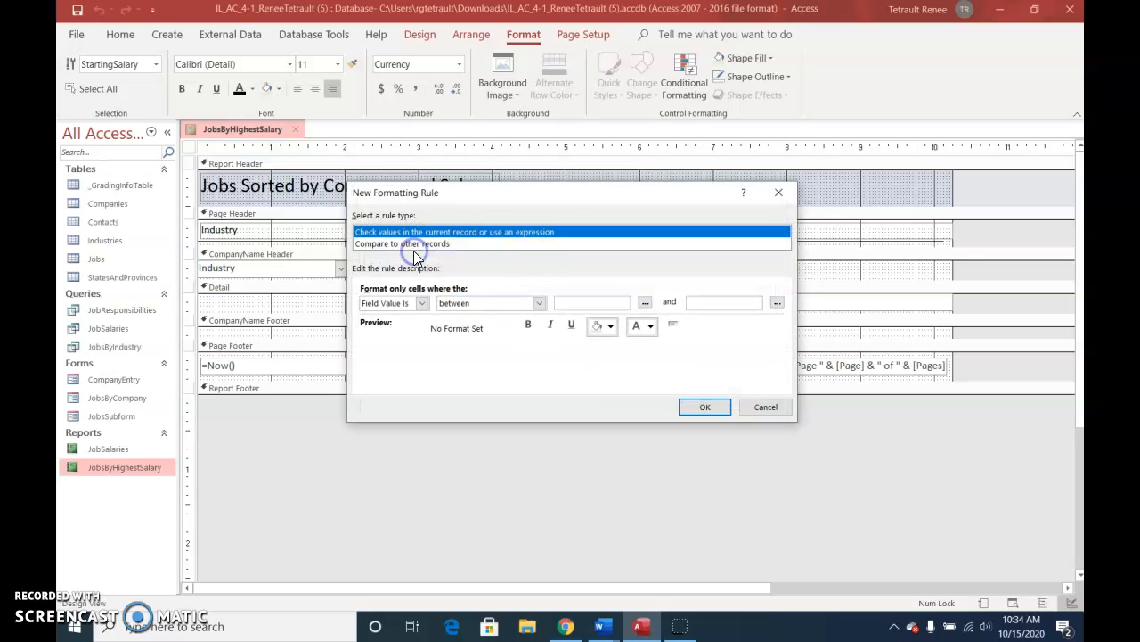
pyautogui.click(603, 304)
pyautogui.write('50000')
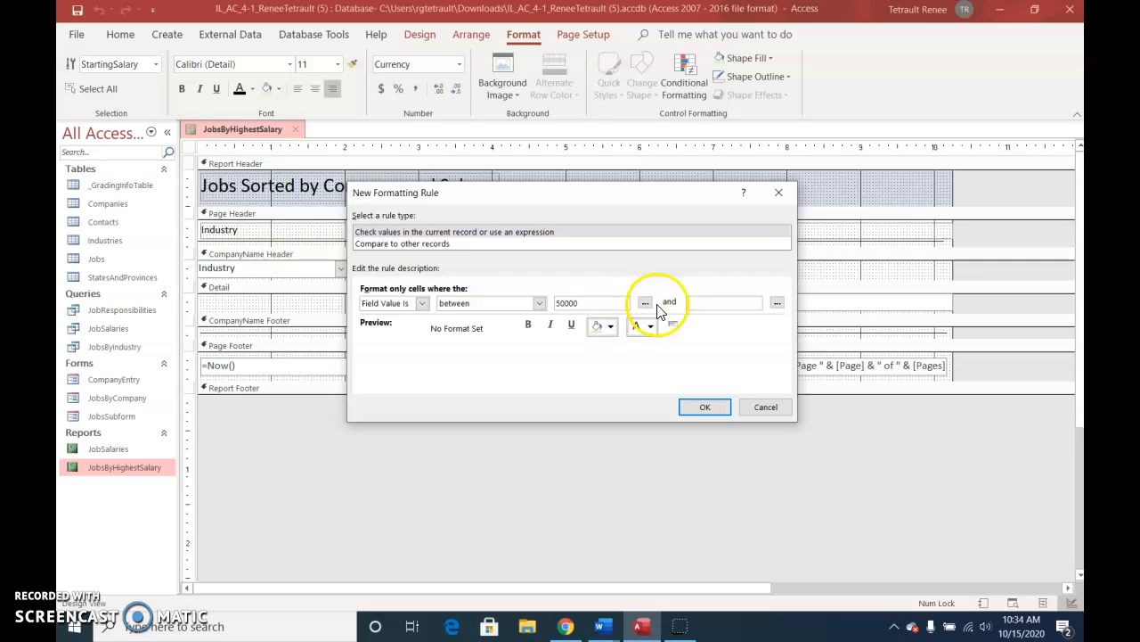
pyautogui.click(749, 304)
pyautogui.write('69999')
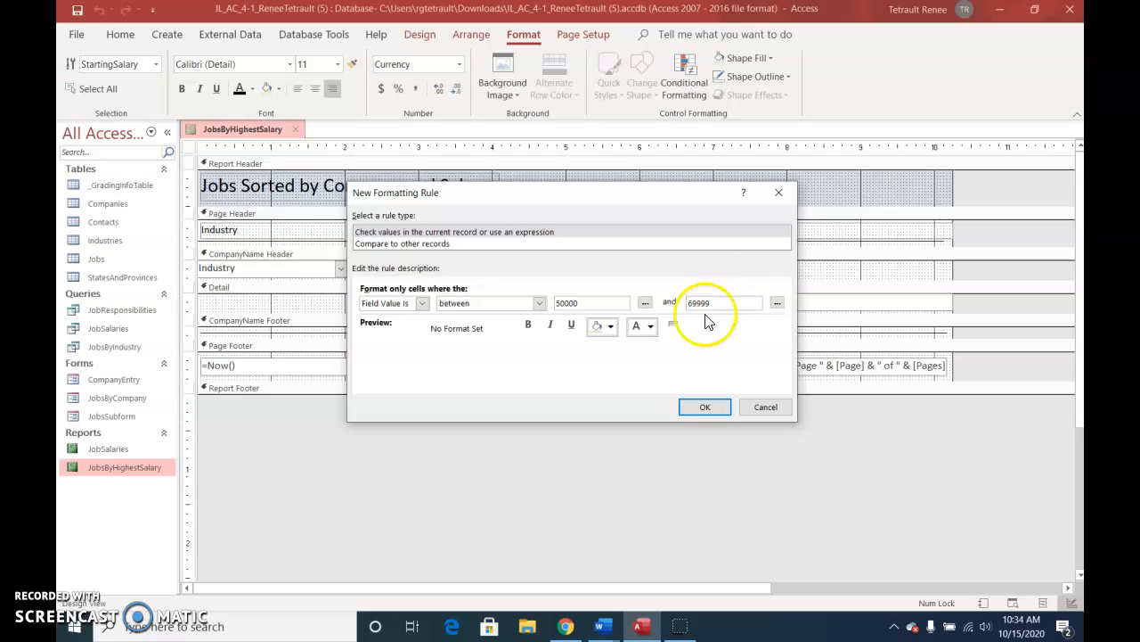
pyautogui.click(611, 327)
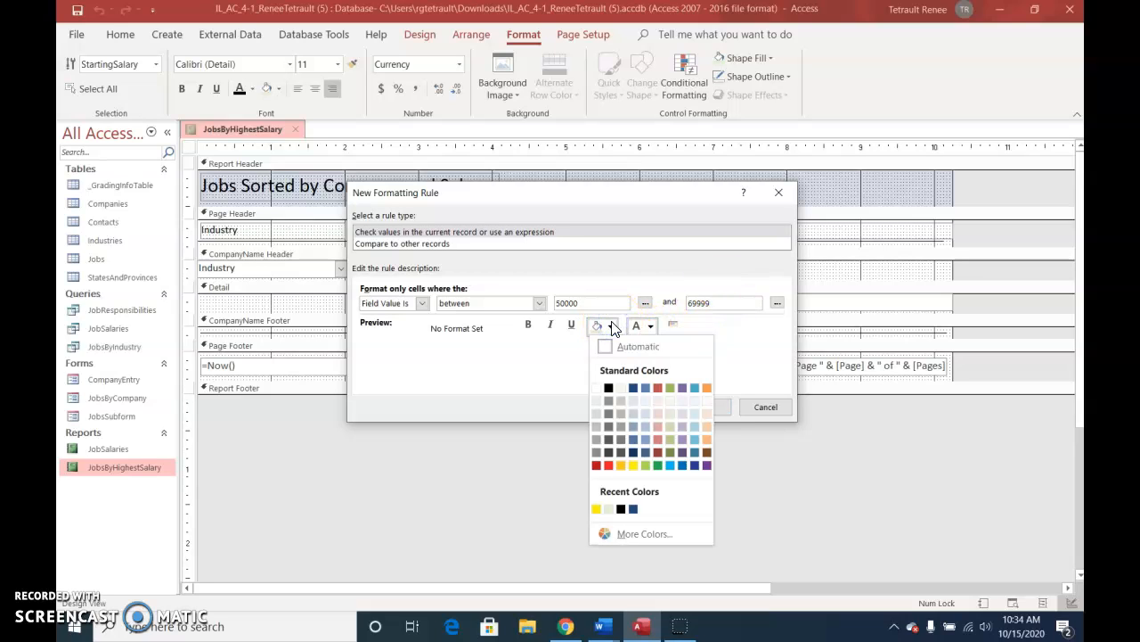
pyautogui.click(645, 464)
pyautogui.click(703, 409)
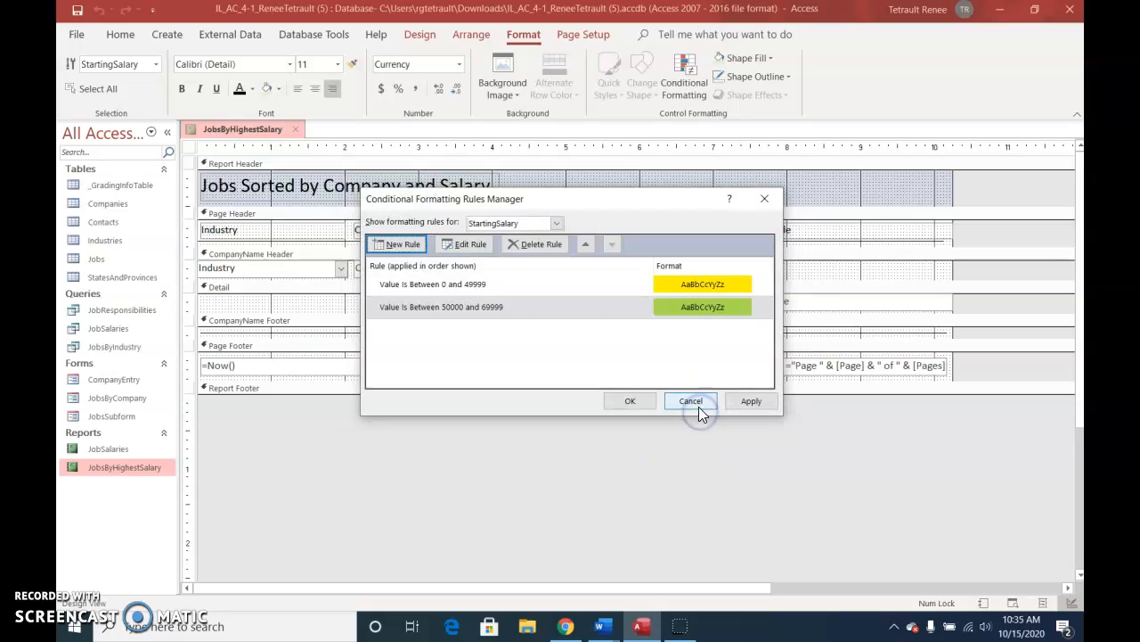
# Add a third rule that gives StartingSalary values greater than or equal to 70000 a light blue background, and accept all the rules.
pyautogui.click(412, 247)
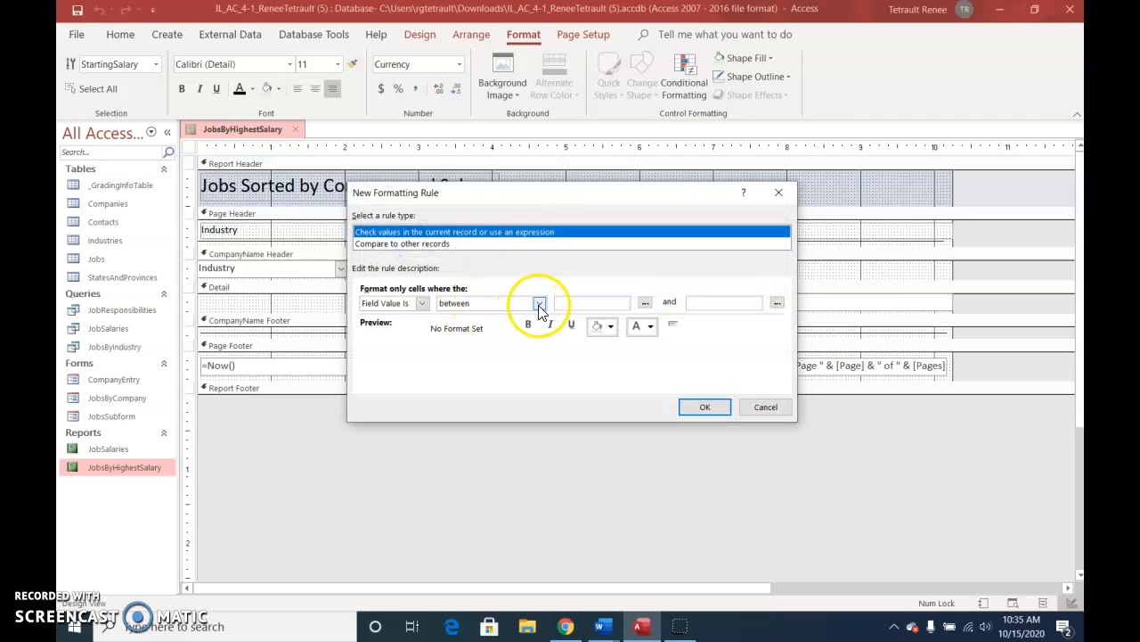
pyautogui.click(539, 304)
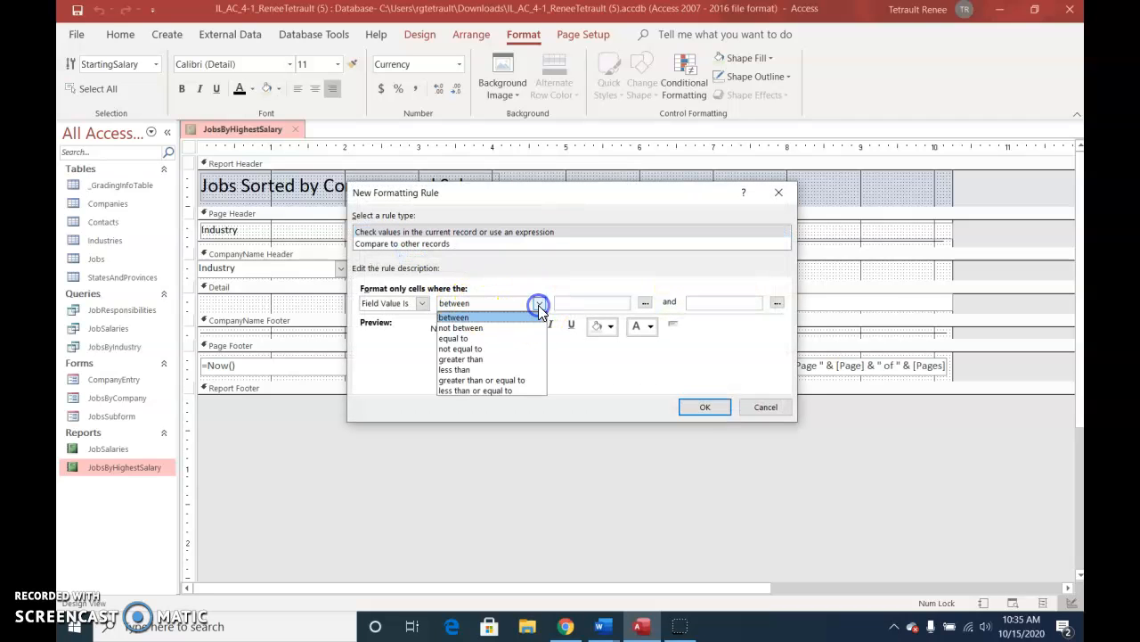
pyautogui.click(522, 380)
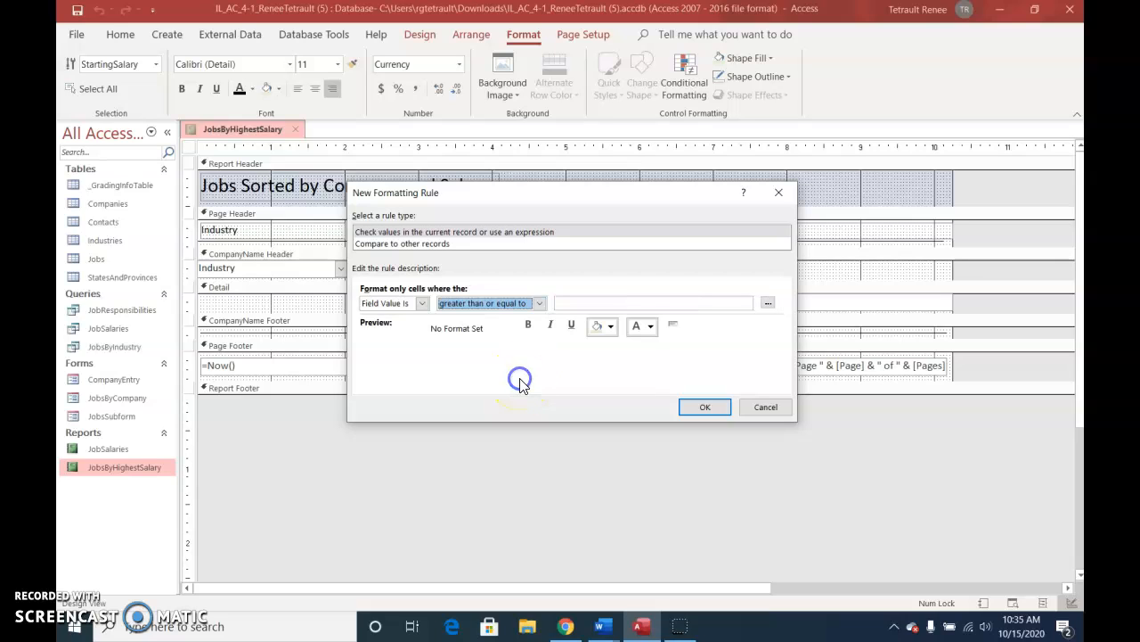
pyautogui.click(619, 303)
pyautogui.write('4')
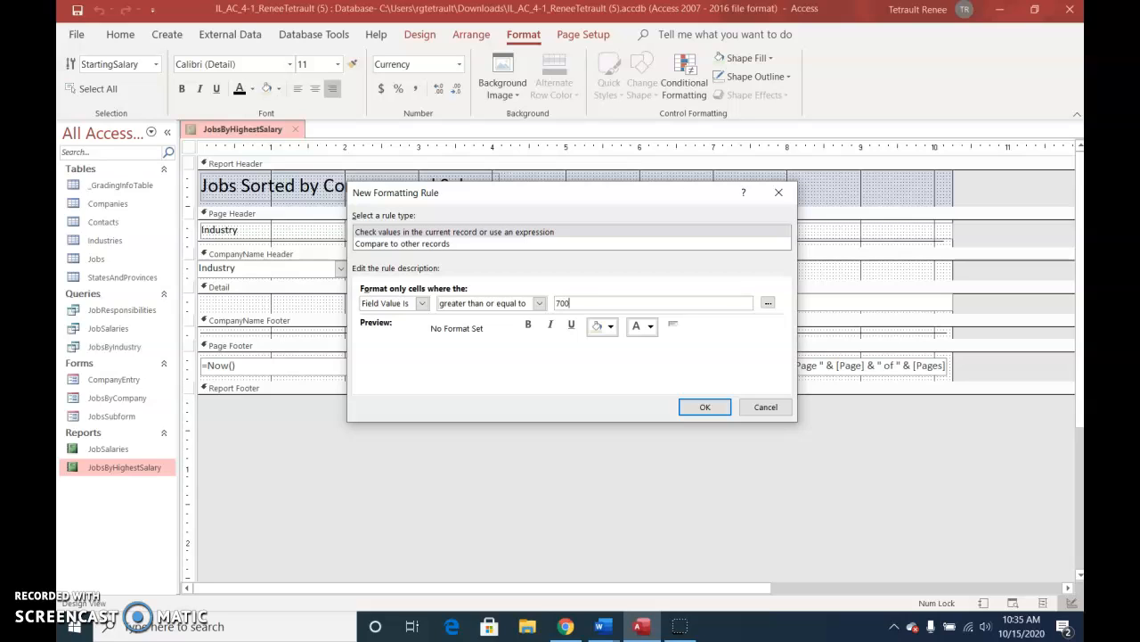
pyautogui.click(611, 332)
pyautogui.click(608, 328)
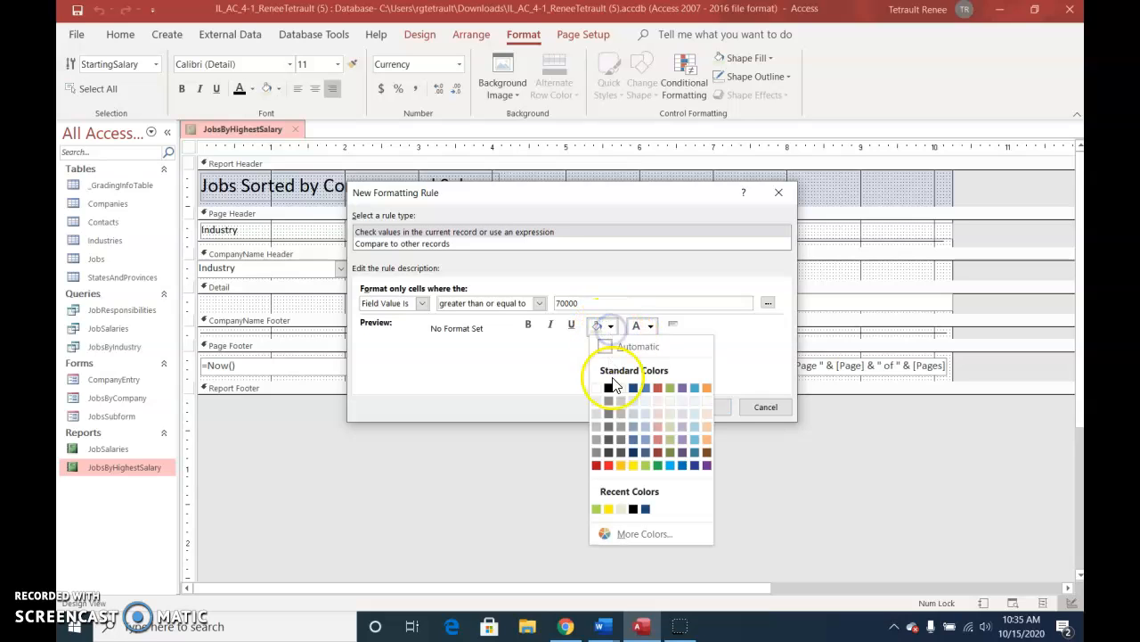
pyautogui.click(670, 465)
pyautogui.click(696, 408)
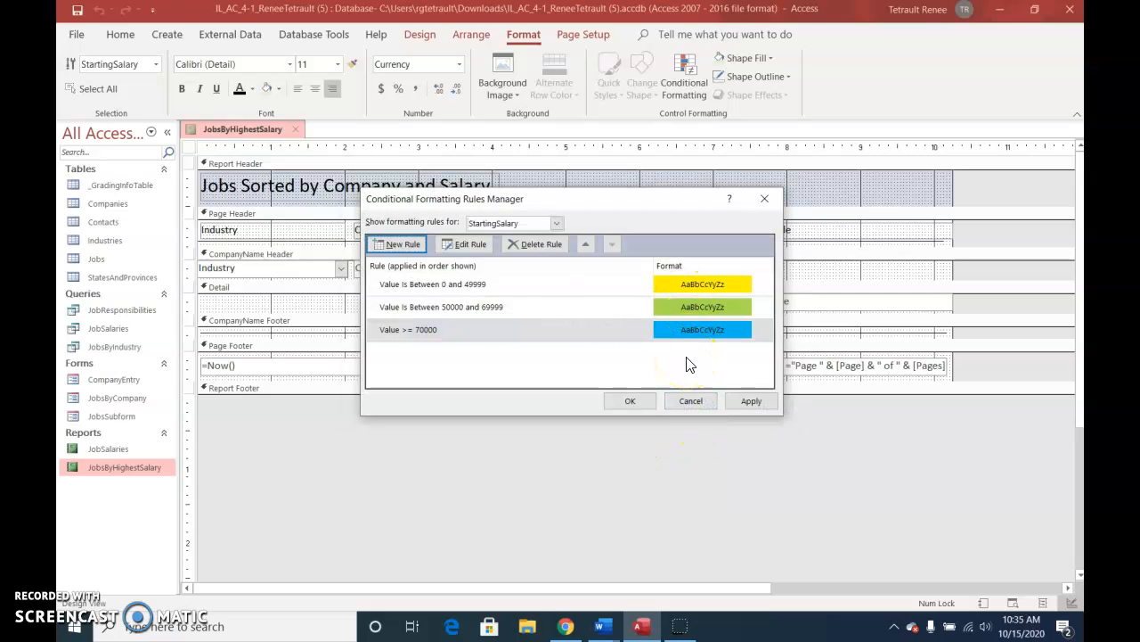
pyautogui.click(630, 401)
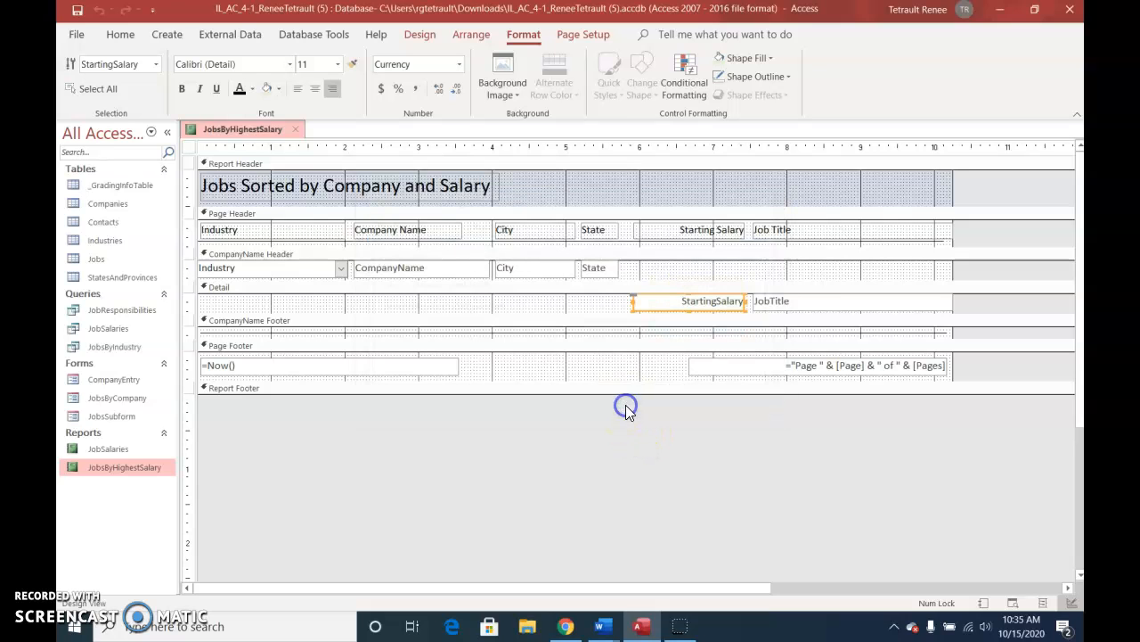
# Show the report in Print Preview and check the salary colours down the first page.
pyautogui.rightClick(255, 128)
pyautogui.click(304, 277)
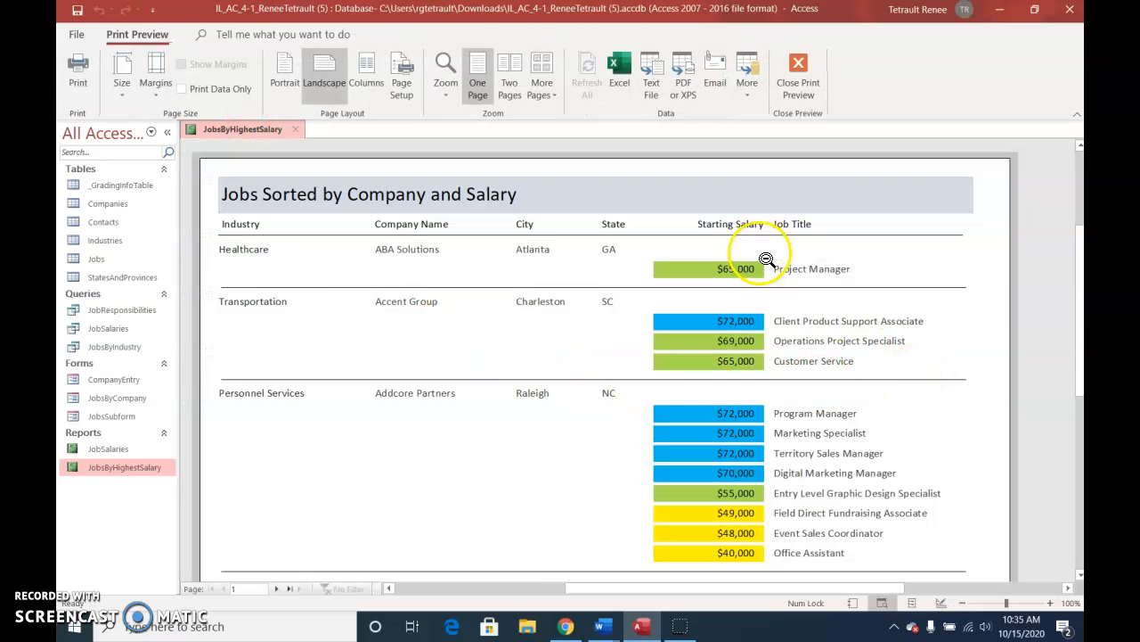
pyautogui.scroll(-1, 861, 343)
pyautogui.scroll(-3, 860, 342)
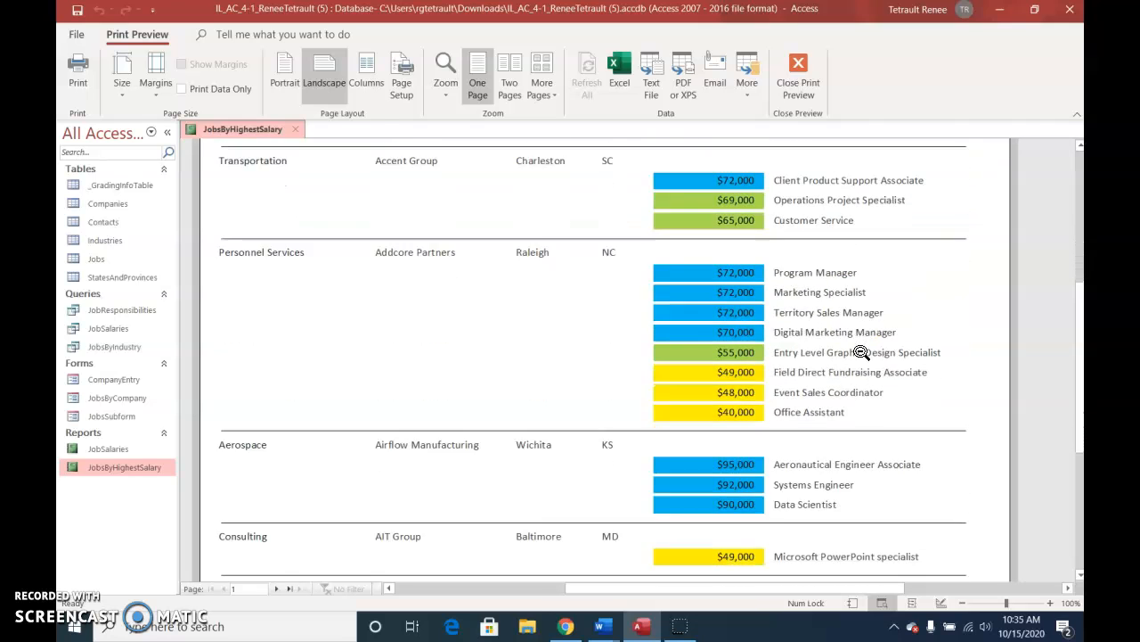
pyautogui.scroll(1, 861, 351)
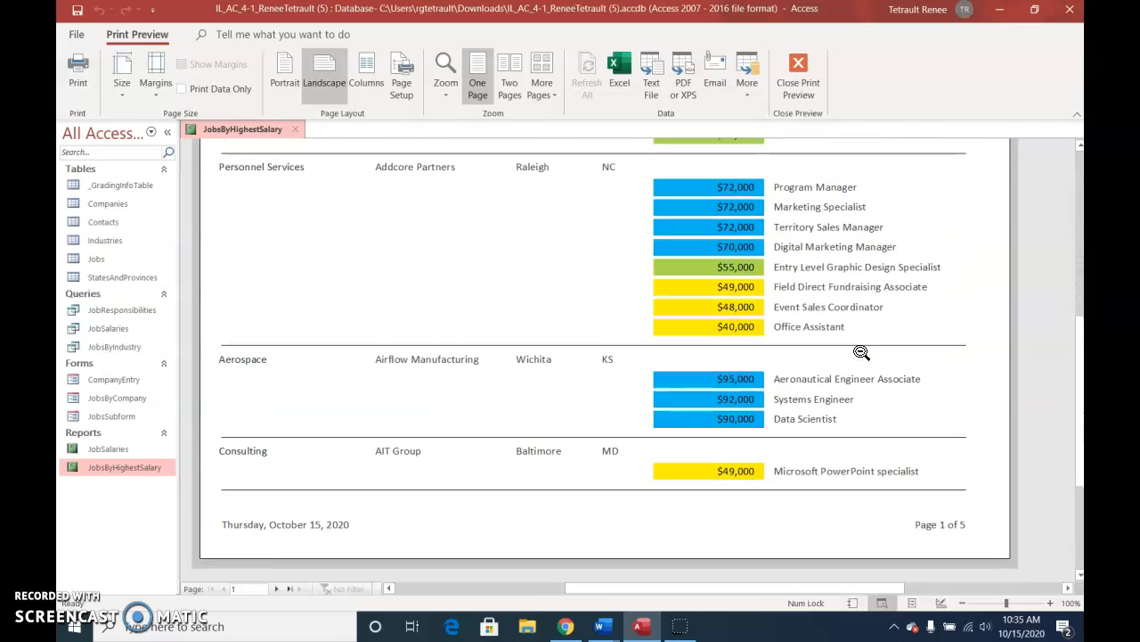
pyautogui.click(816, 312)
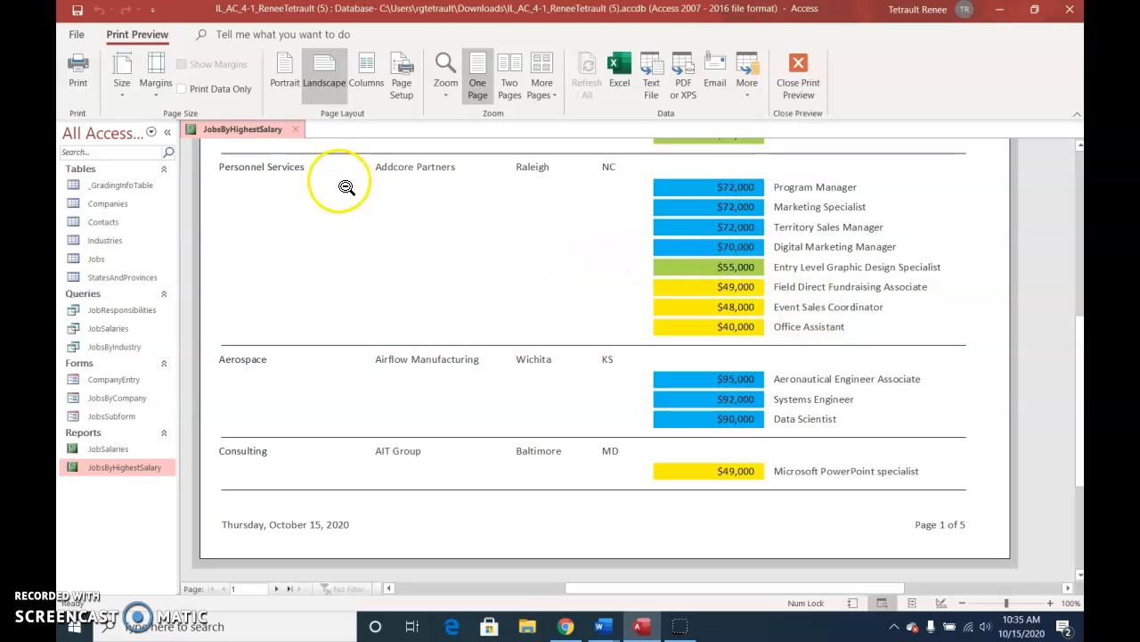
# Save and close the JobsByHighestSalary report.
pyautogui.rightClick(256, 132)
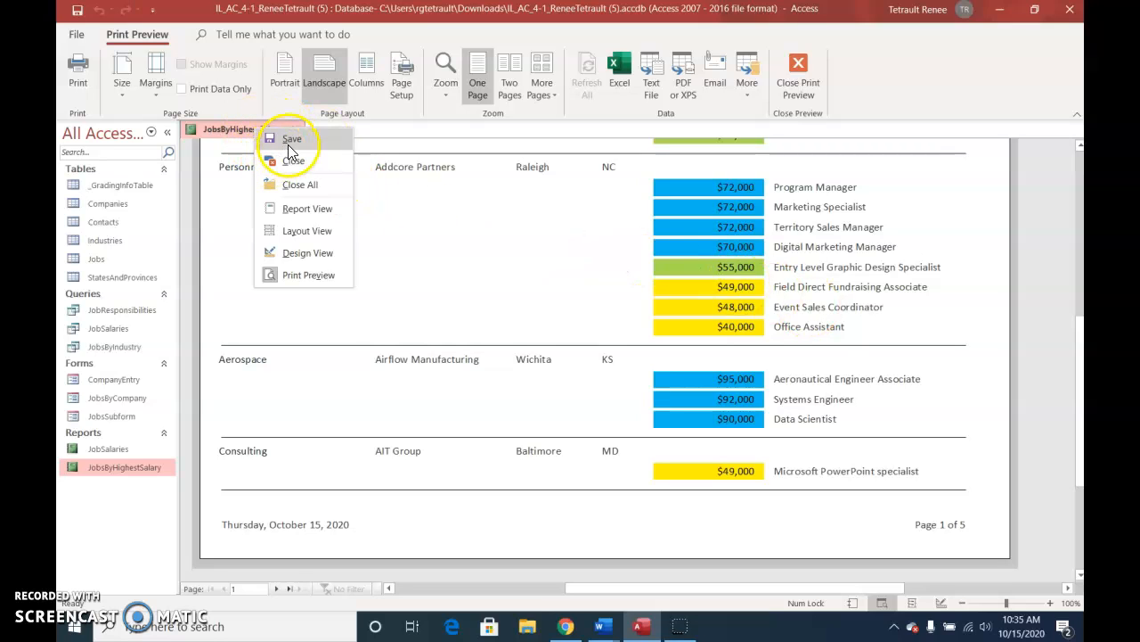
pyautogui.click(288, 144)
pyautogui.click(280, 133)
pyautogui.rightClick(272, 130)
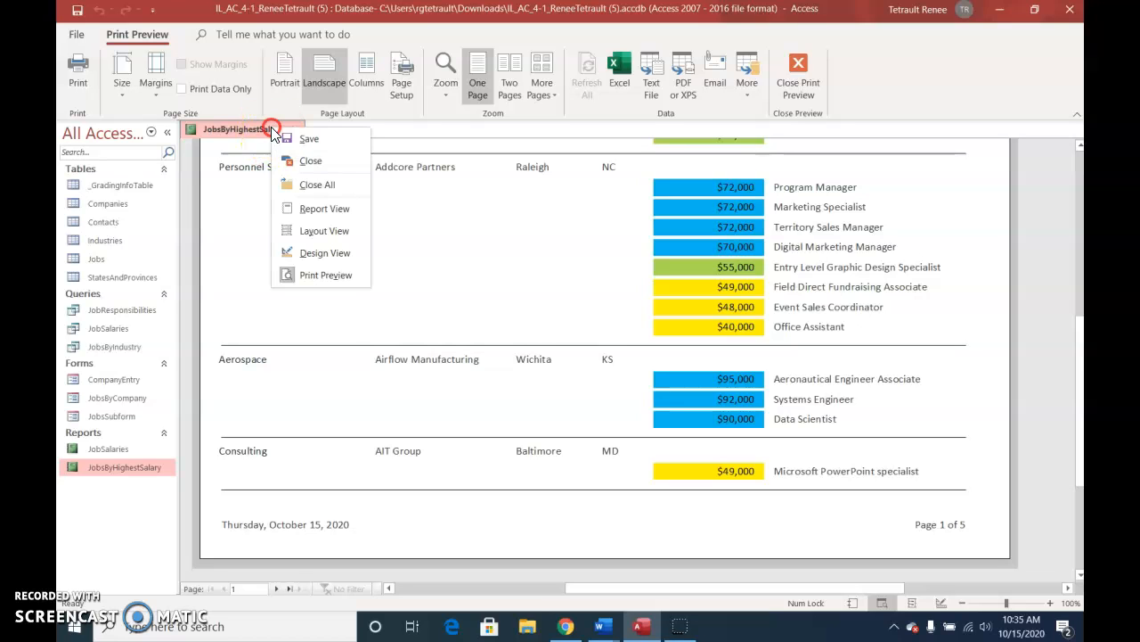
pyautogui.click(289, 161)
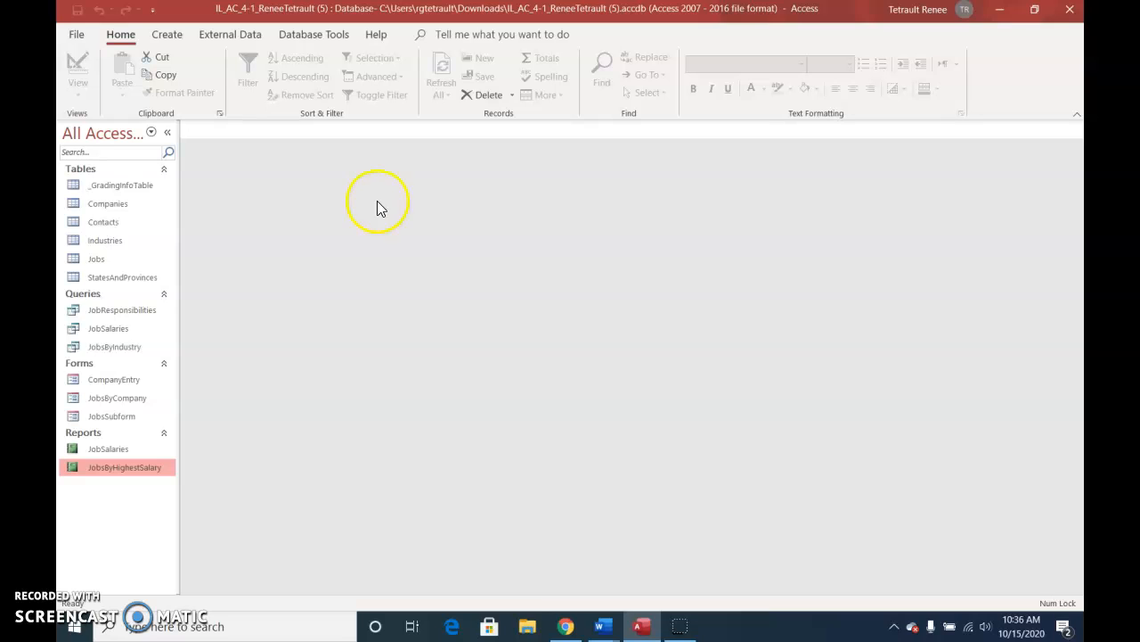
# Open the JobsByCompany form in Design View and apply the Facet theme to this object only.
pyautogui.rightClick(114, 403)
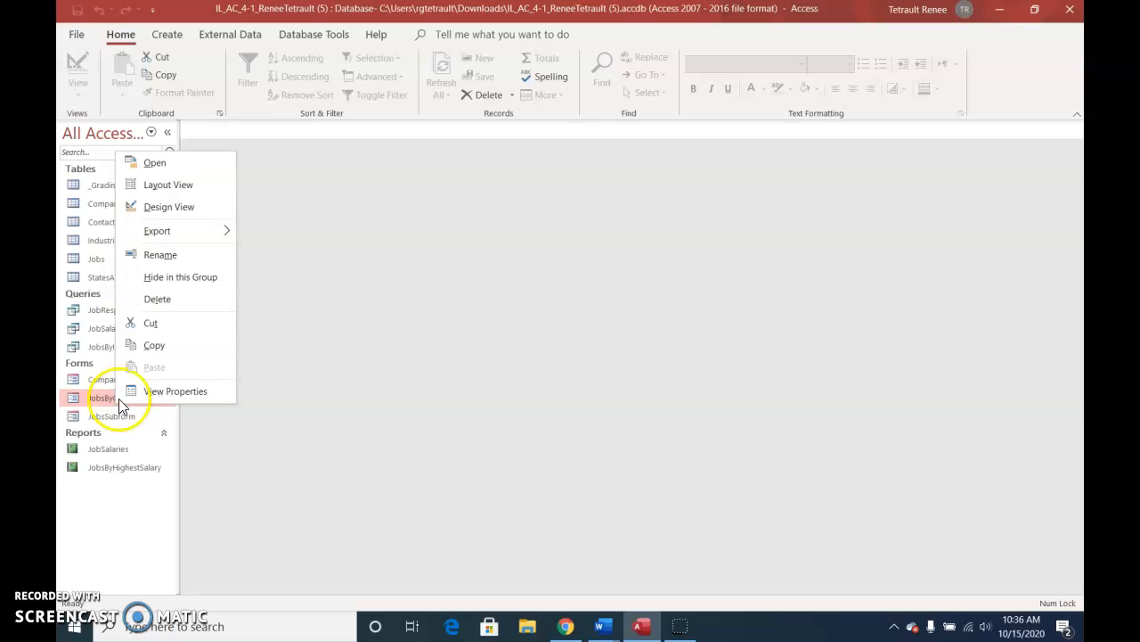
pyautogui.click(164, 208)
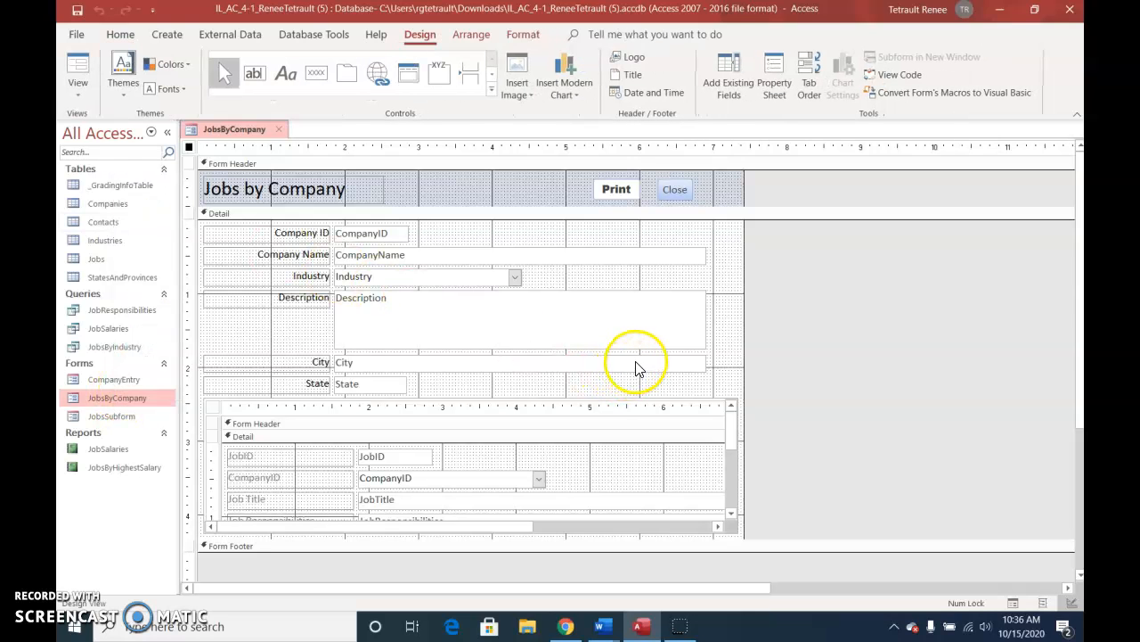
pyautogui.click(123, 89)
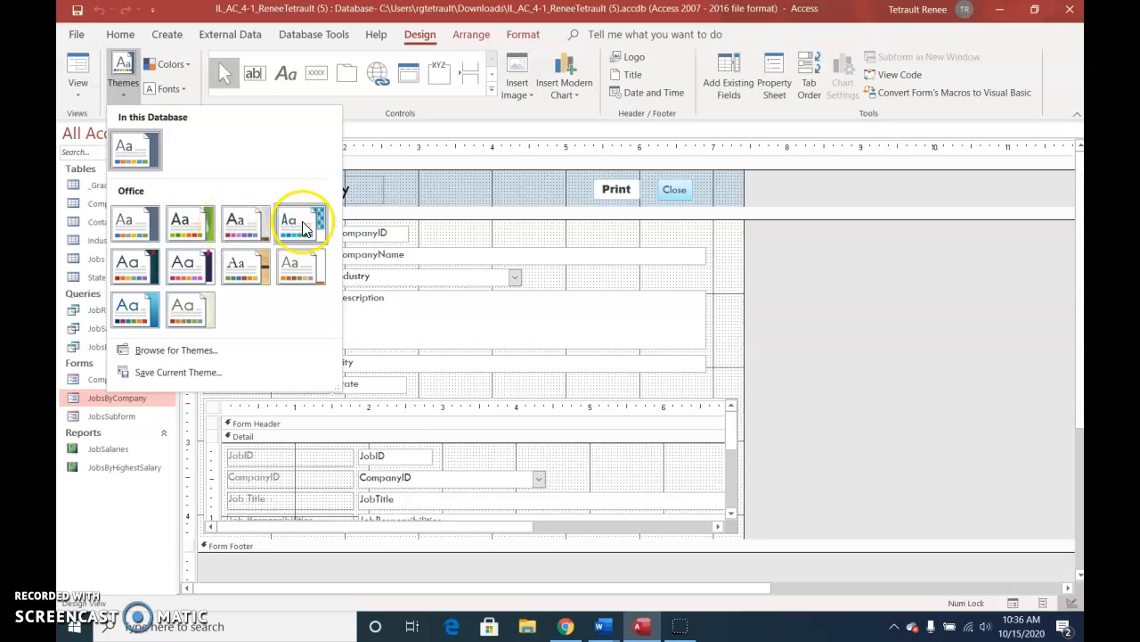
pyautogui.click(185, 228)
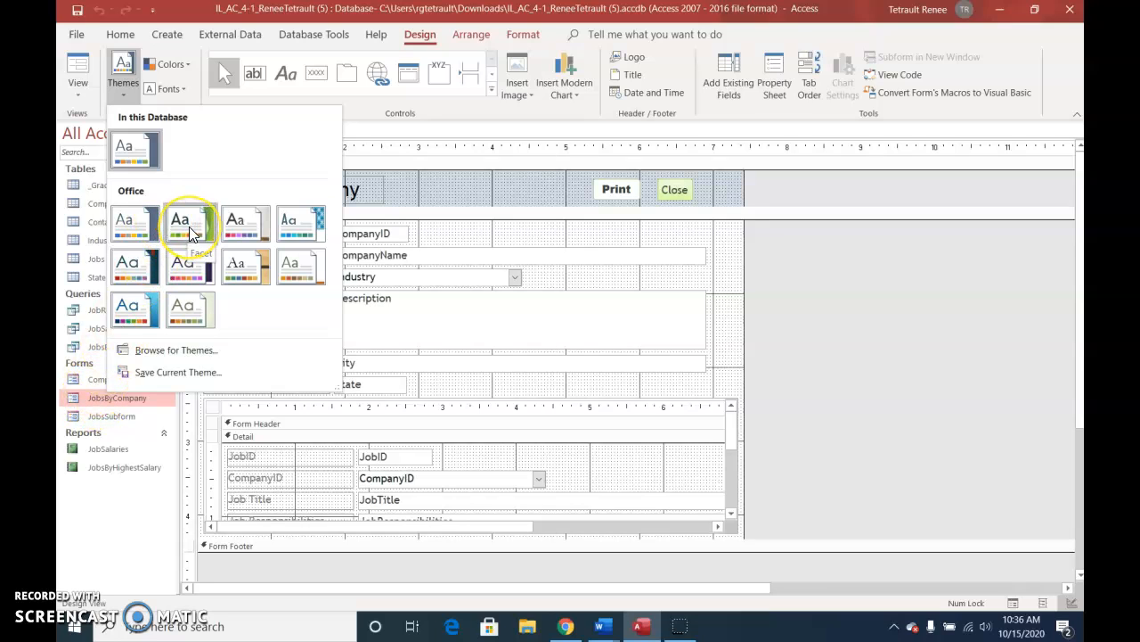
pyautogui.rightClick(189, 227)
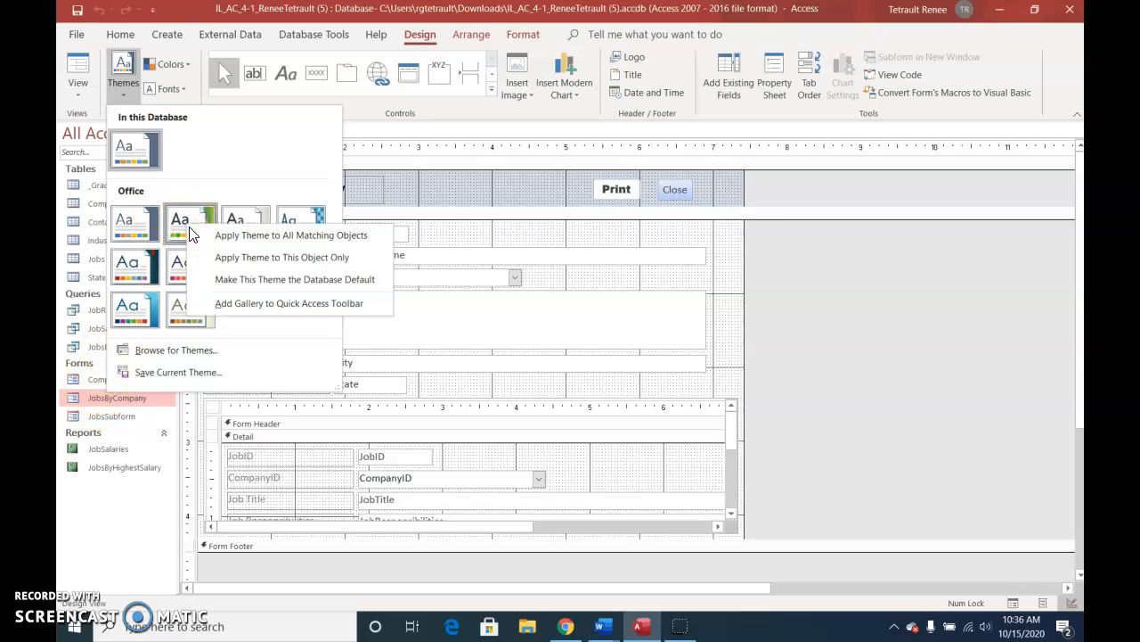
pyautogui.click(269, 258)
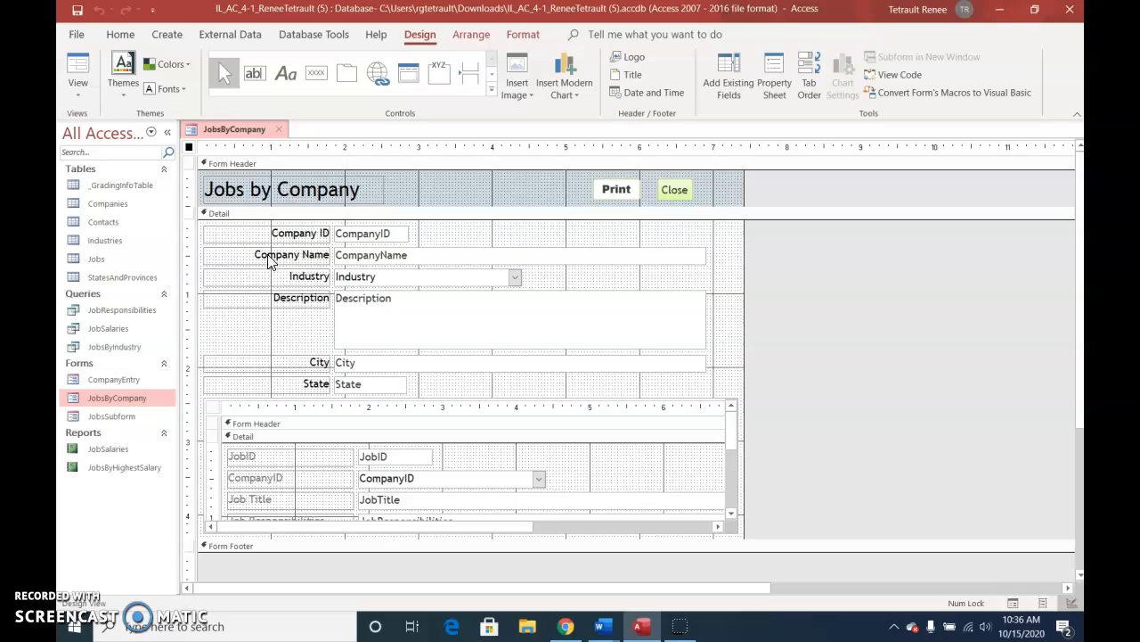
# Apply the Arial font scheme to this object only for the JobsByCompany form.
pyautogui.click(169, 91)
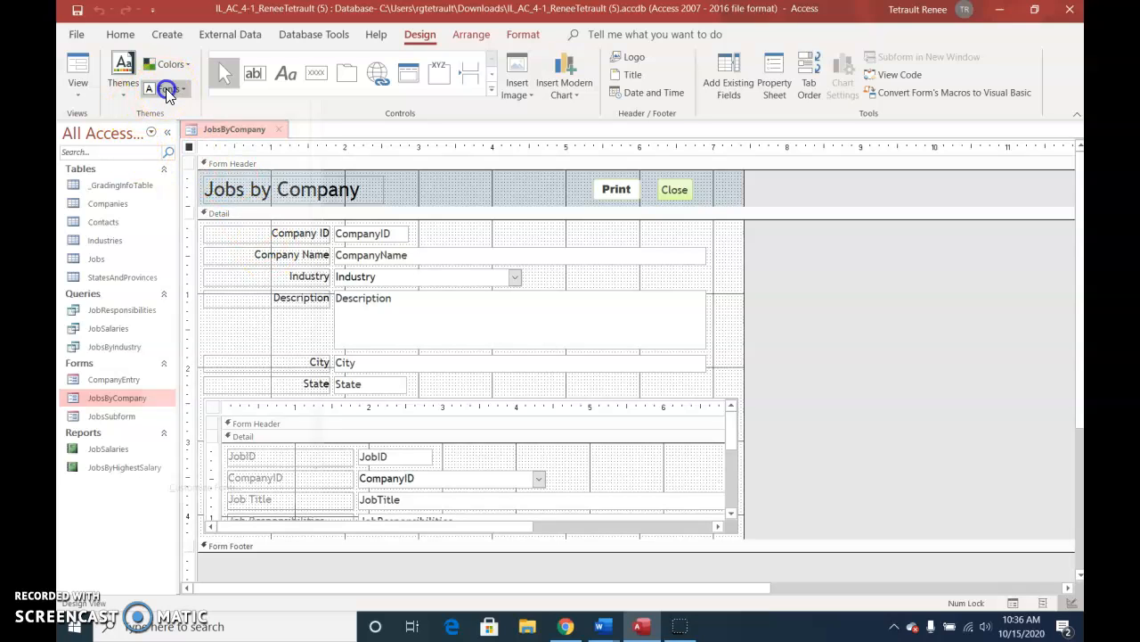
pyautogui.click(169, 89)
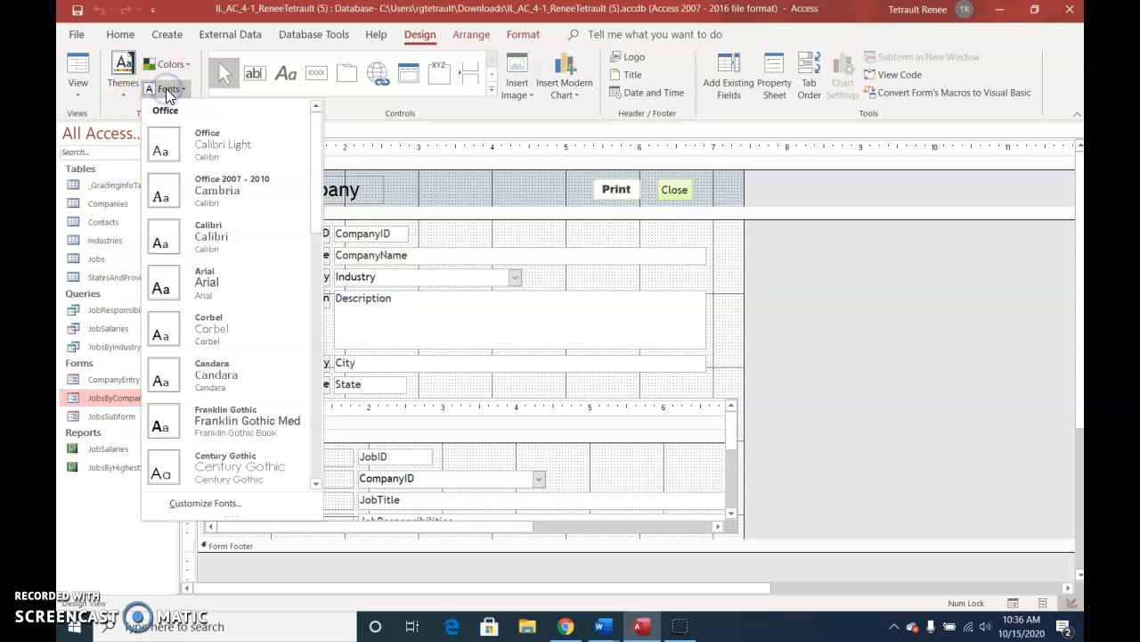
pyautogui.rightClick(204, 281)
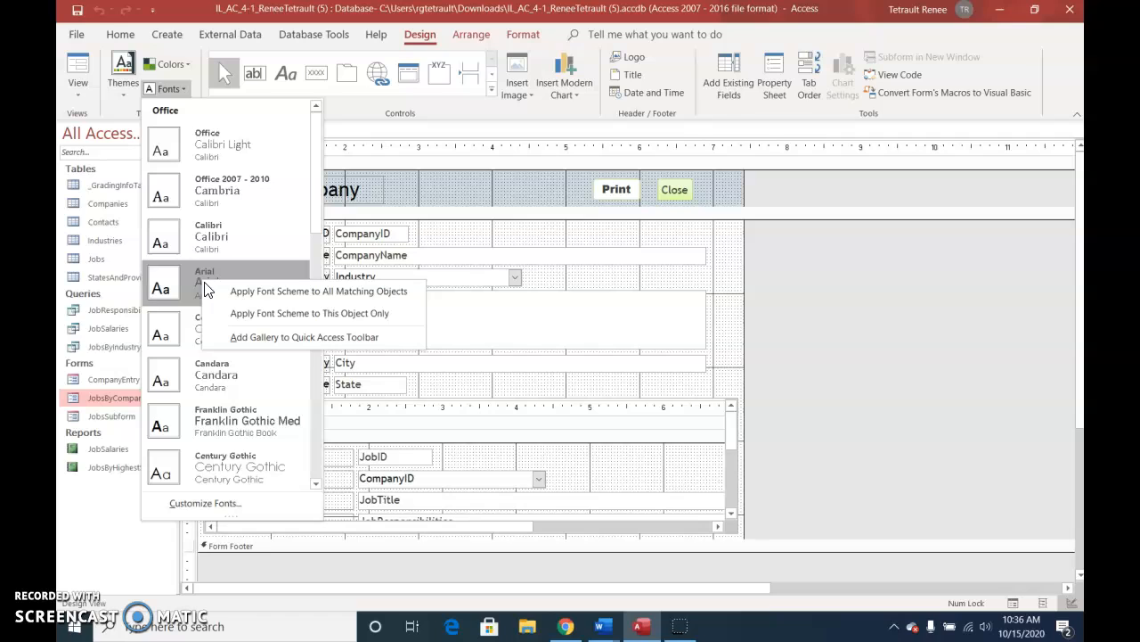
pyautogui.click(251, 313)
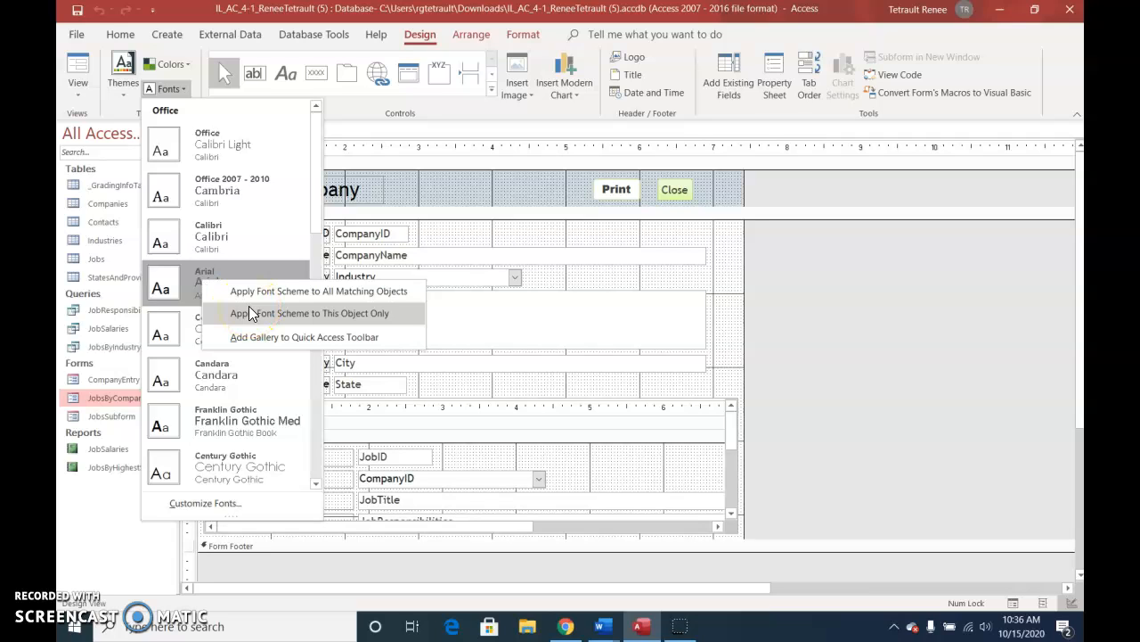
pyautogui.click(251, 312)
pyautogui.click(251, 312)
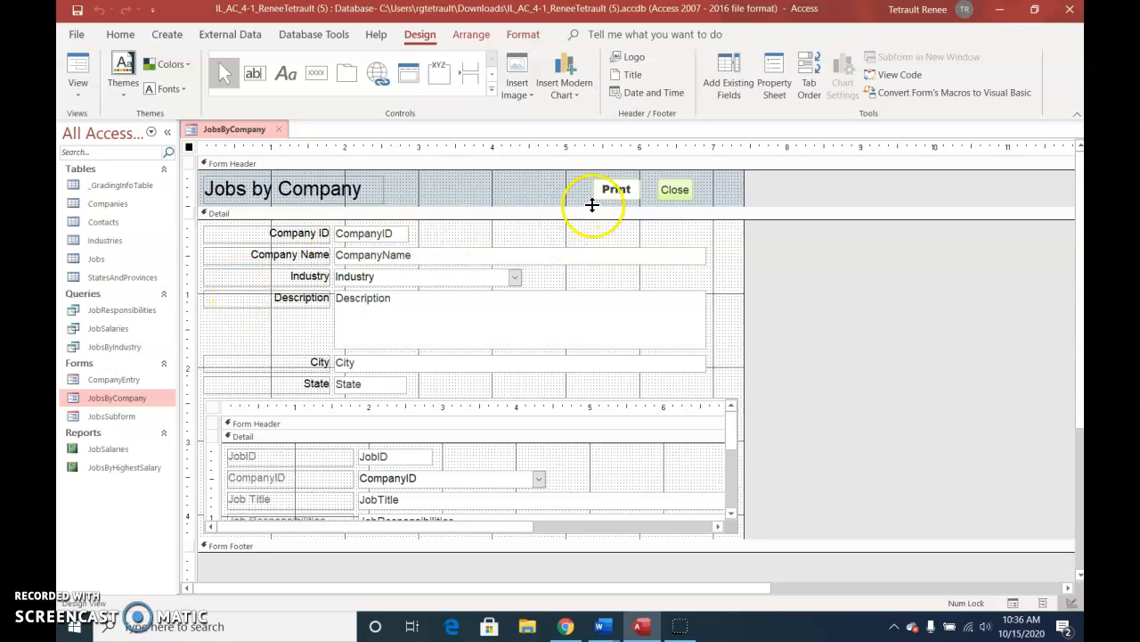
# Copy the Close button's formatting onto the Print button in the form header with Format Painter.
pyautogui.click(666, 198)
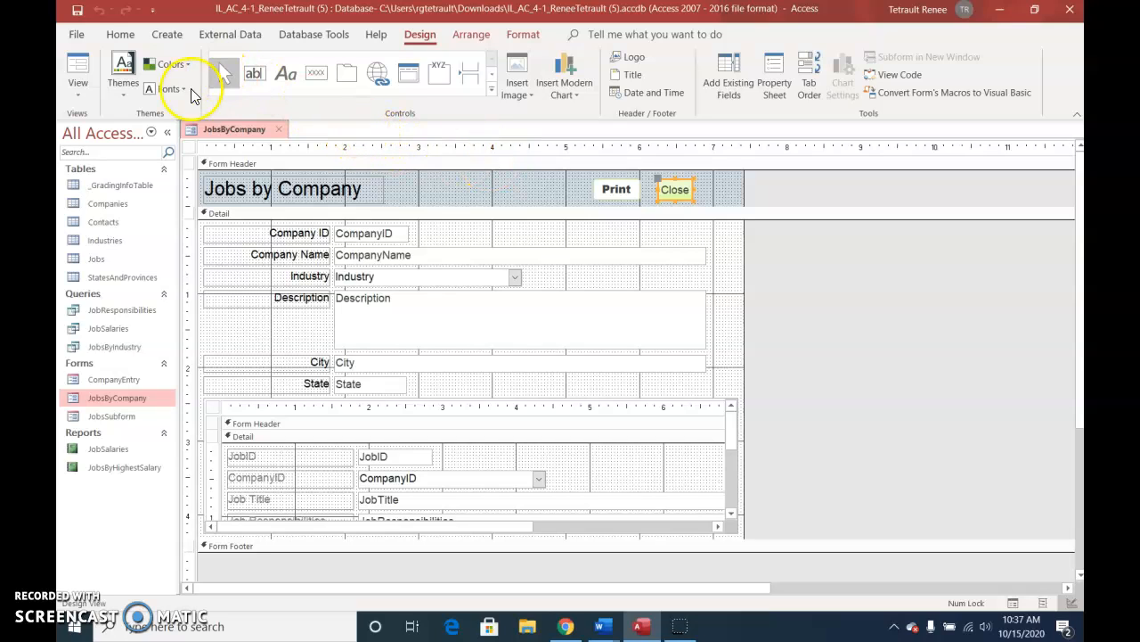
pyautogui.click(113, 34)
pyautogui.click(162, 93)
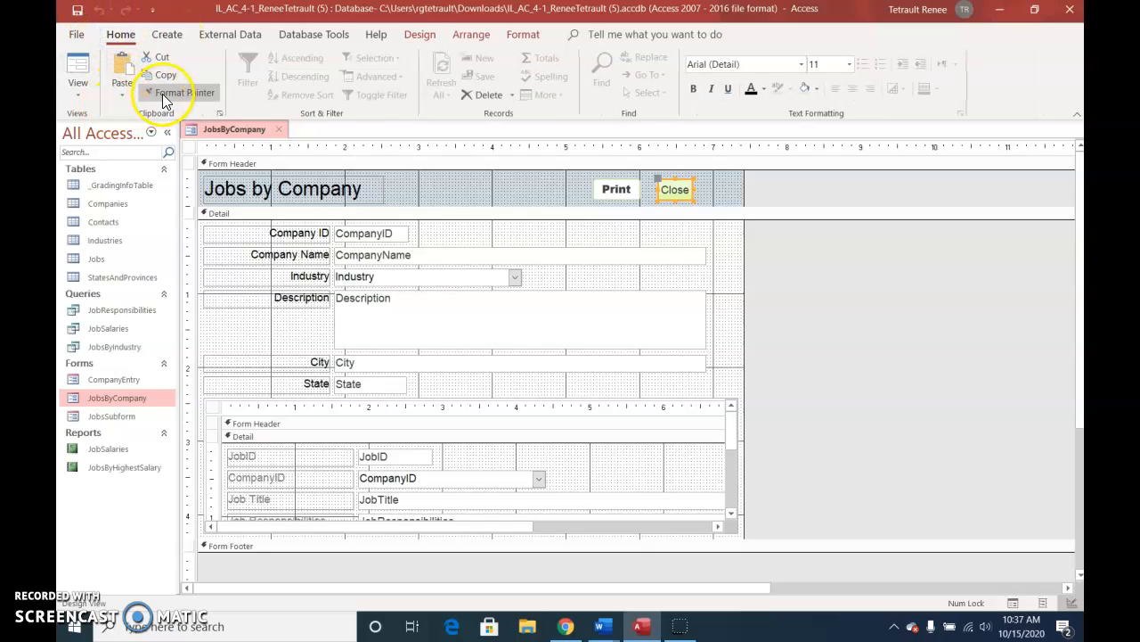
pyautogui.click(621, 191)
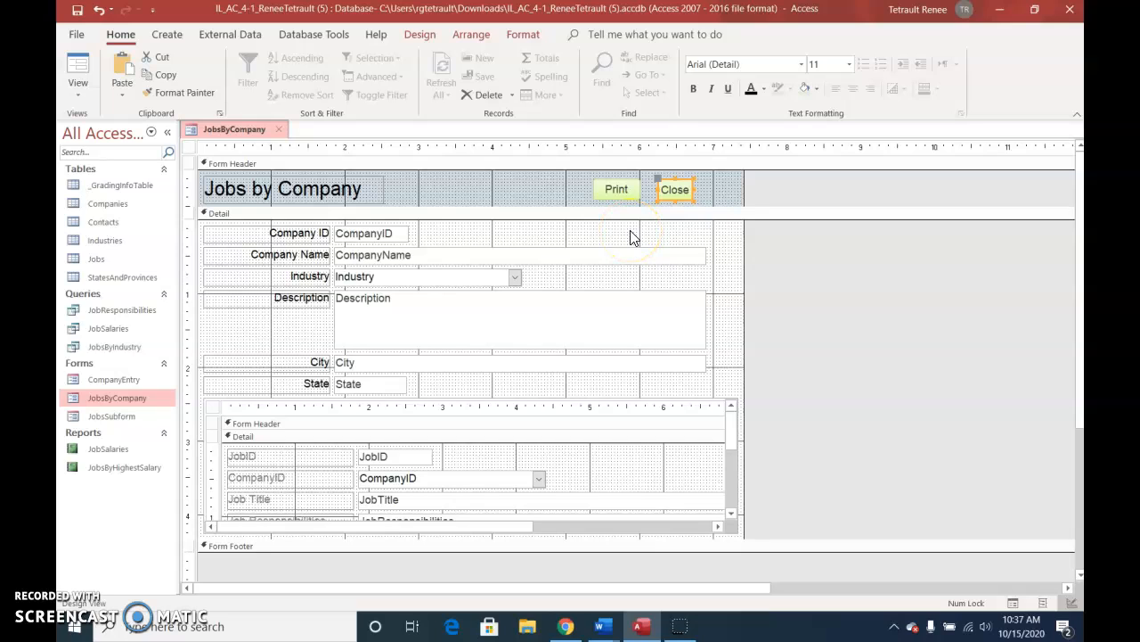
# Save the JobsByCompany form, display it in Form View to check the result, and close it with its own Close button.
pyautogui.rightClick(249, 143)
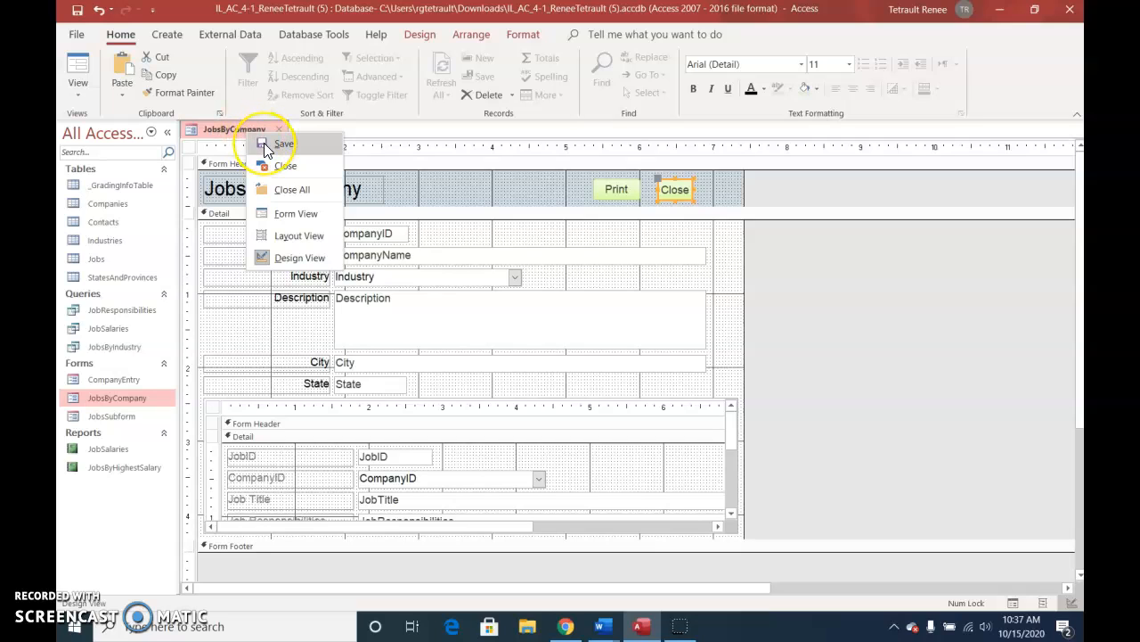
pyautogui.click(264, 144)
pyautogui.rightClick(227, 139)
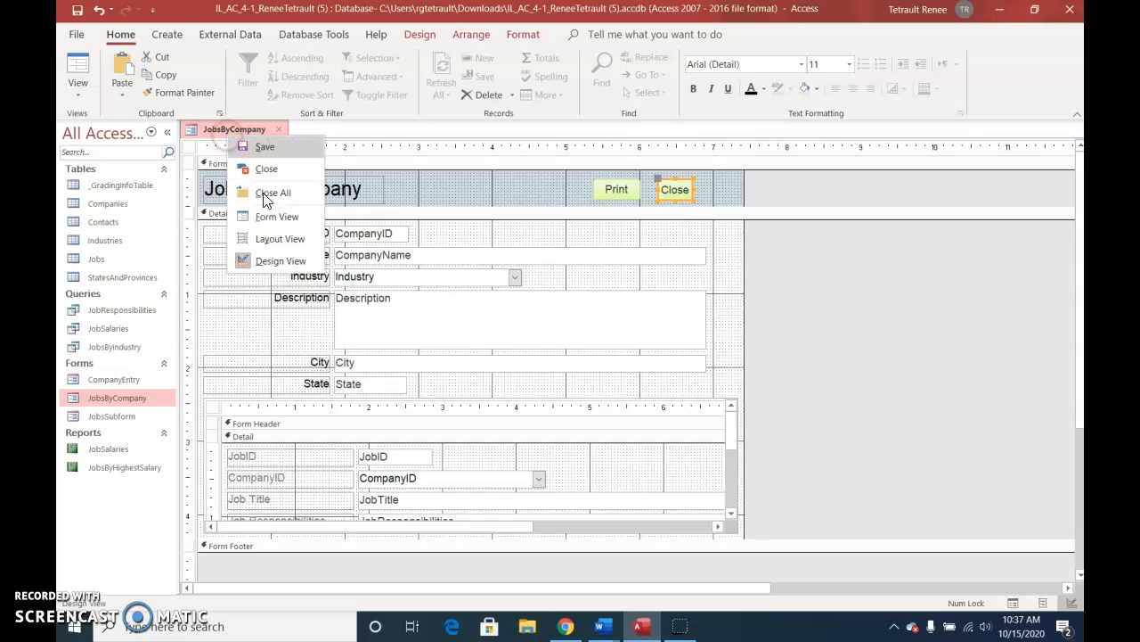
pyautogui.click(287, 219)
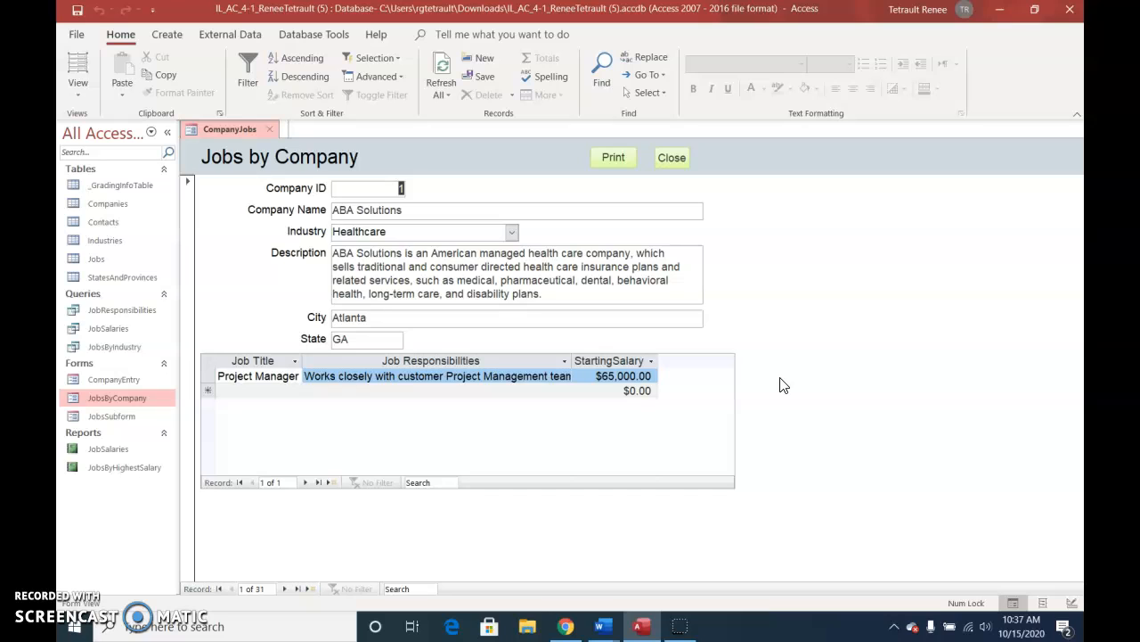
pyautogui.click(674, 161)
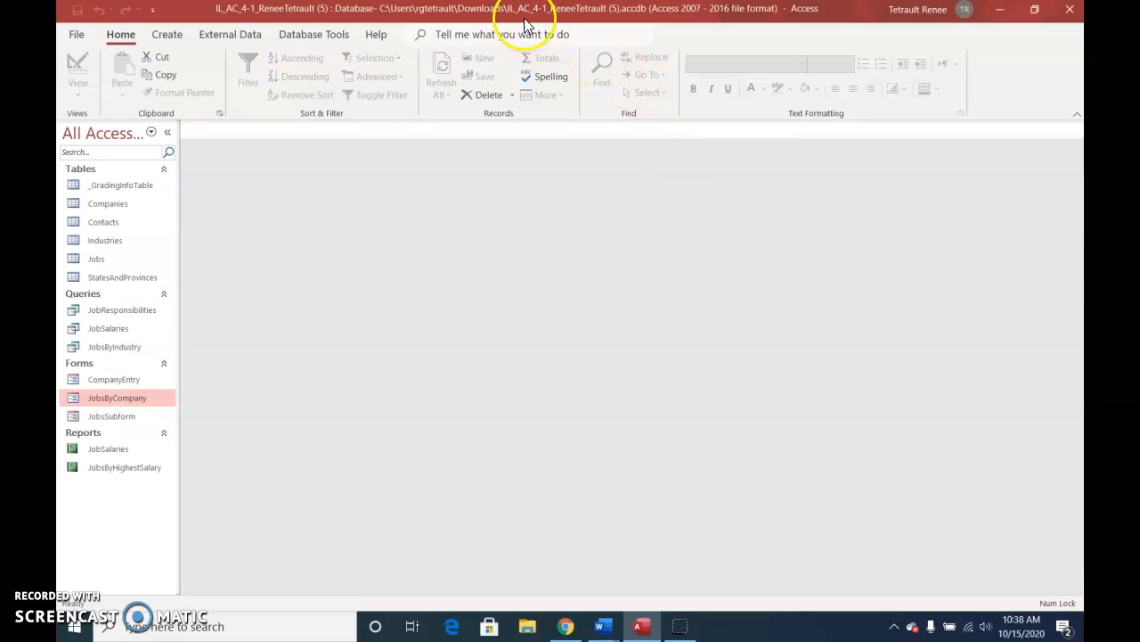
# Compact and repair the database.
pyautogui.click(324, 36)
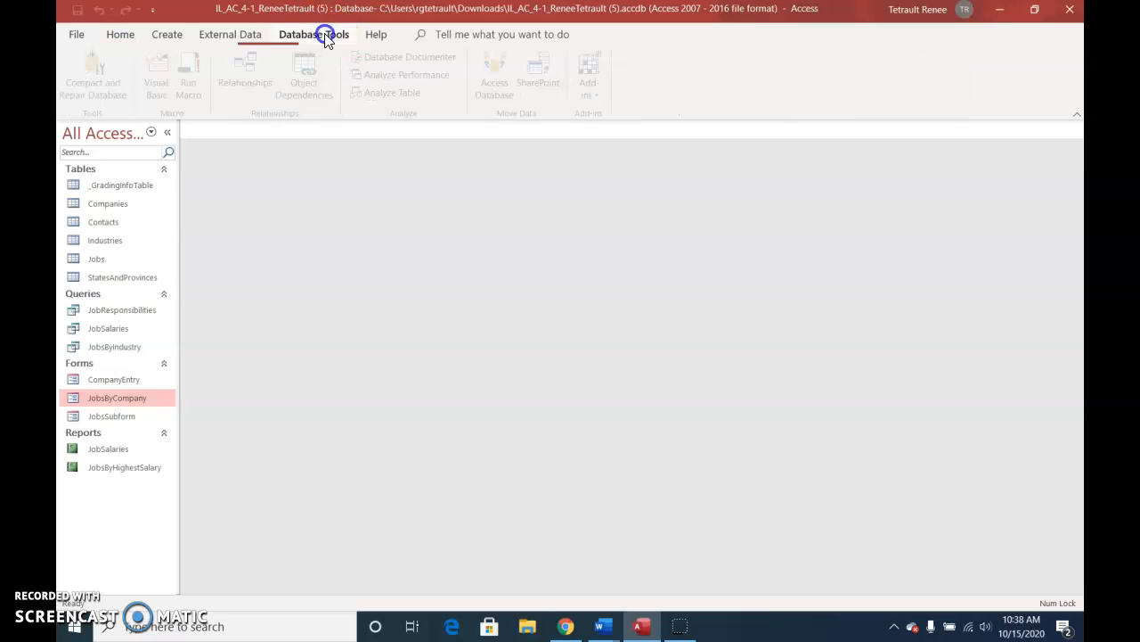
pyautogui.click(103, 103)
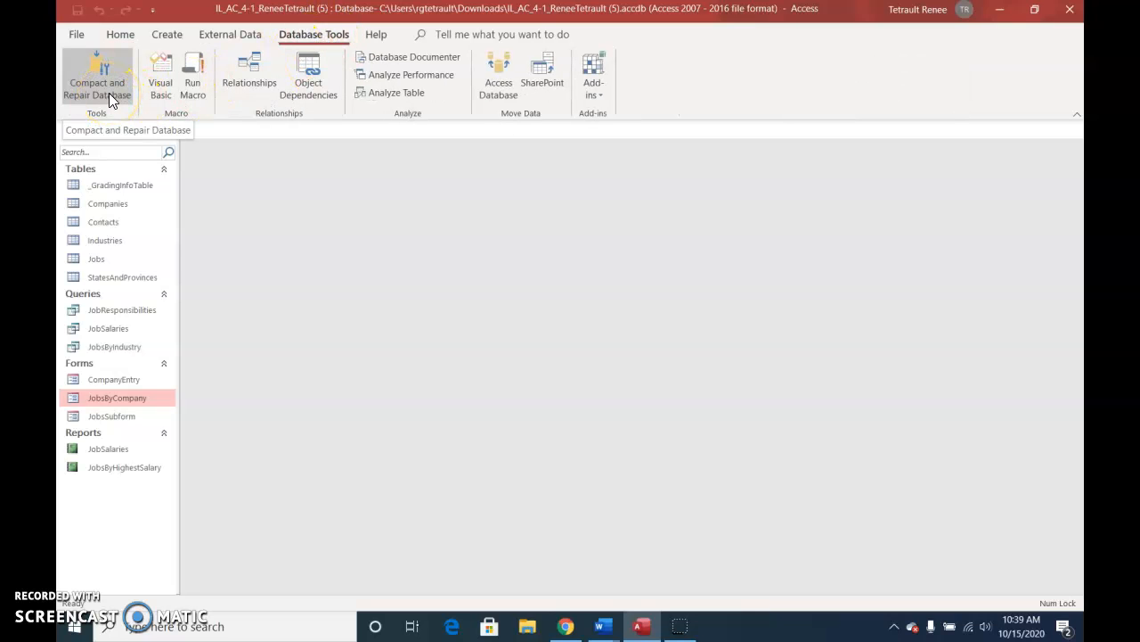
pyautogui.click(109, 92)
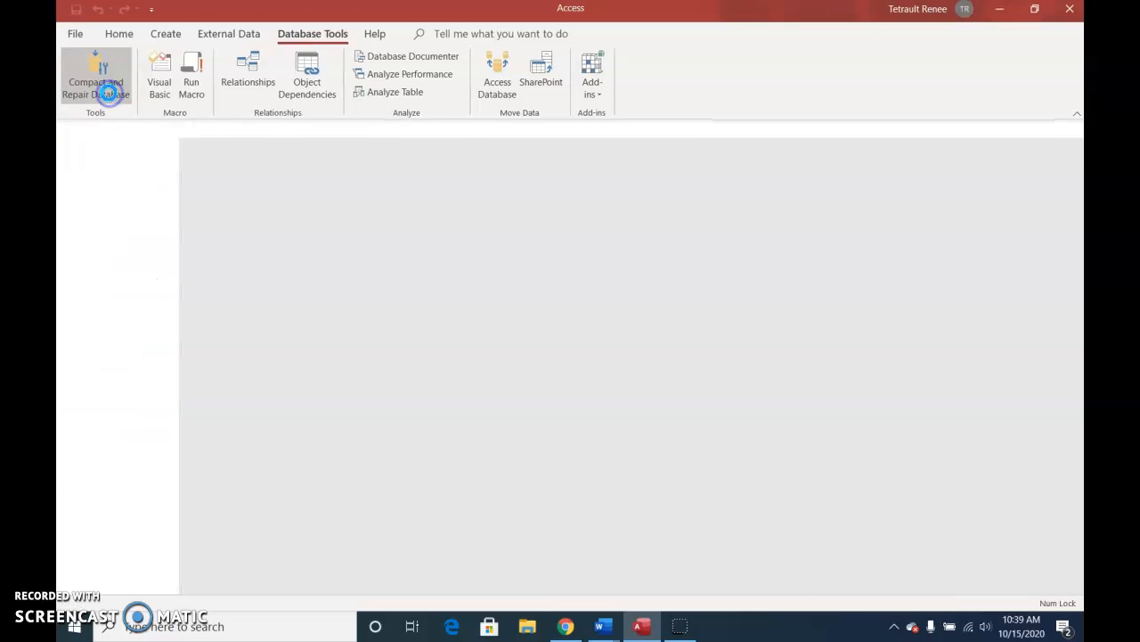